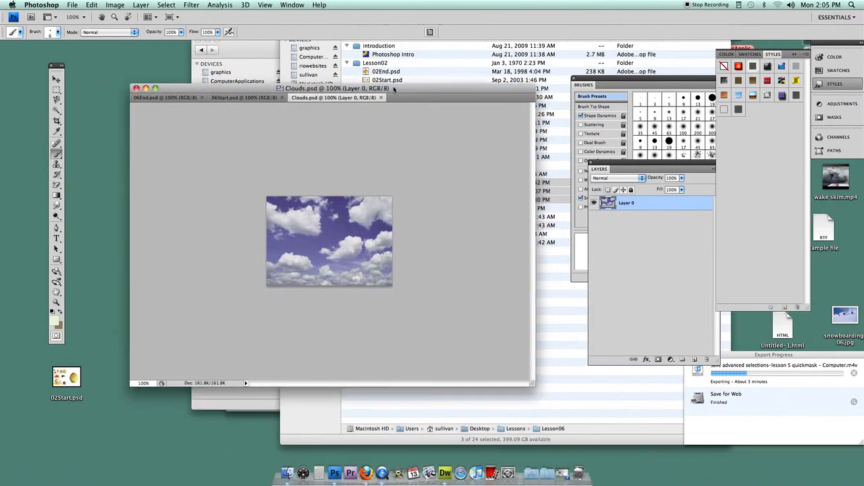
# - Switch to the 06Start.psd document and enlarge its window across the workspace
pyautogui.moveTo(525, 366); pyautogui.dragTo(593, 423)
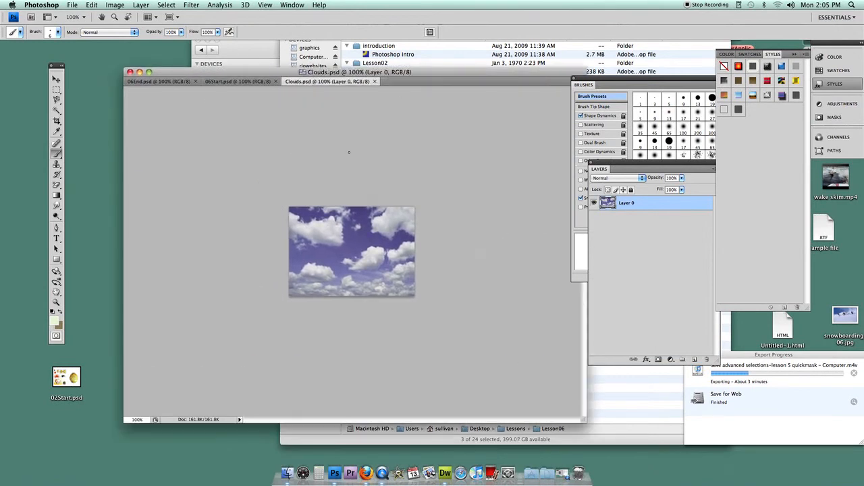
pyautogui.click(233, 82)
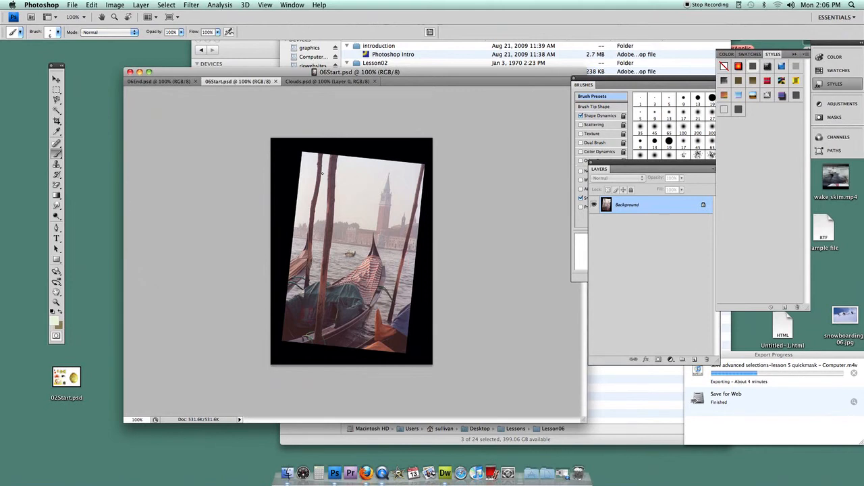
pyautogui.moveTo(250, 74); pyautogui.dragTo(218, 52)
pyautogui.moveTo(552, 399); pyautogui.dragTo(661, 441)
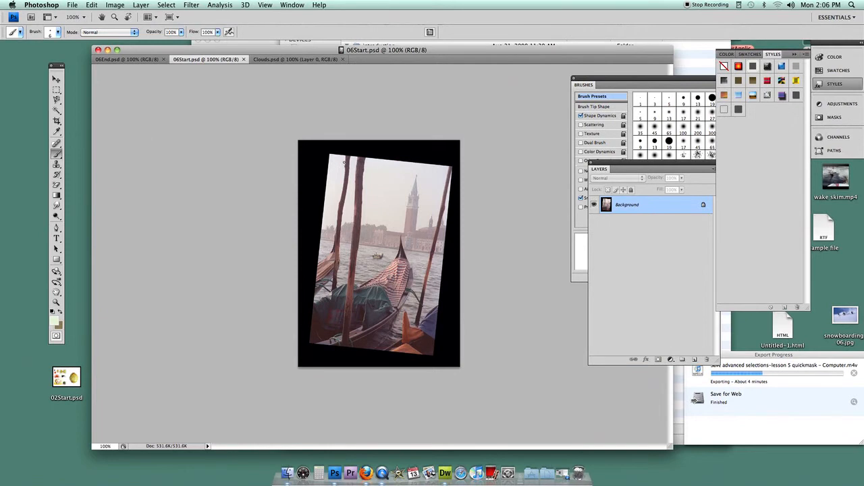
# - Crop 06Start.psd with a rotated crop frame aligned to the tilted gondola photo's edges, straightening it and removing the black border
pyautogui.click(57, 120)
pyautogui.moveTo(320, 162); pyautogui.dragTo(424, 329)
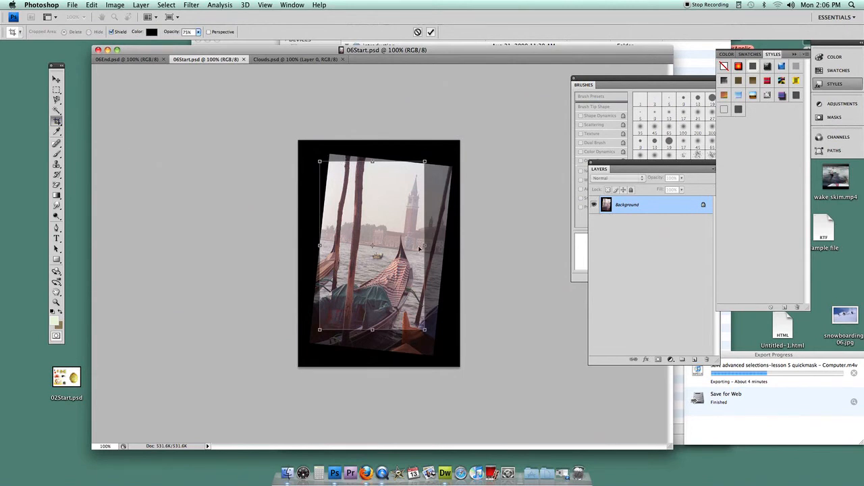
pyautogui.moveTo(424, 246); pyautogui.dragTo(437, 246)
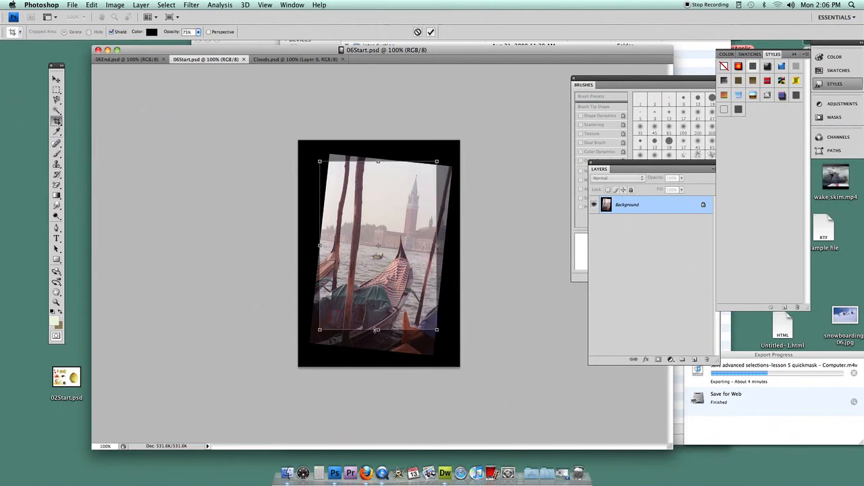
pyautogui.moveTo(376, 329); pyautogui.dragTo(376, 340)
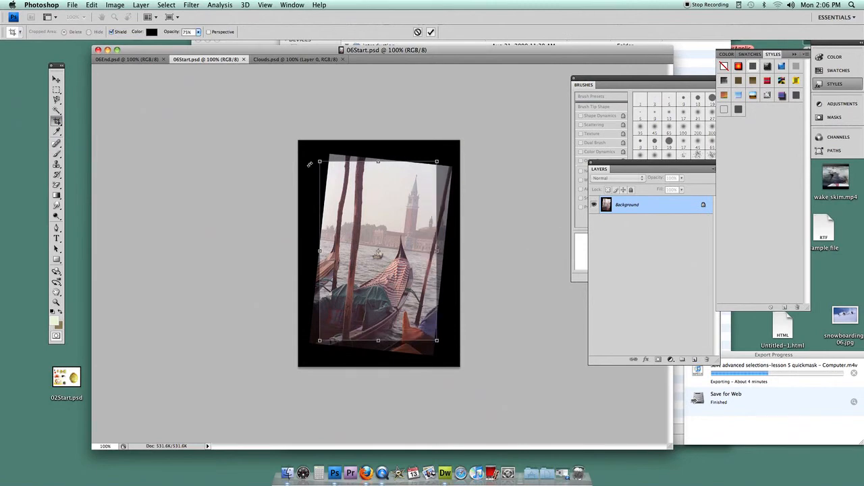
pyautogui.moveTo(311, 160); pyautogui.dragTo(322, 150)
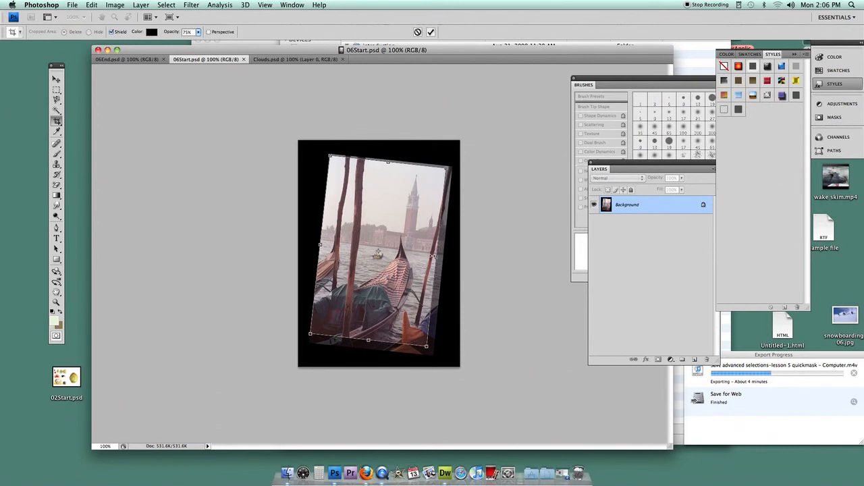
pyautogui.moveTo(436, 257); pyautogui.dragTo(443, 257)
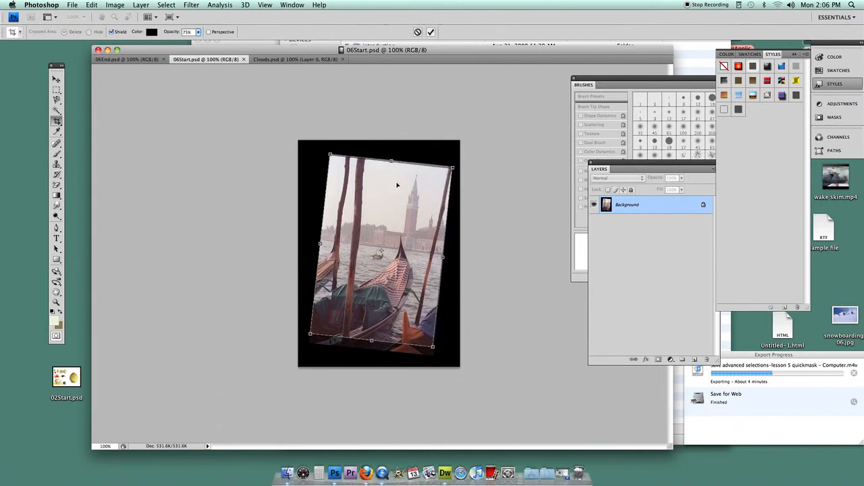
pyautogui.moveTo(371, 340); pyautogui.dragTo(370, 349)
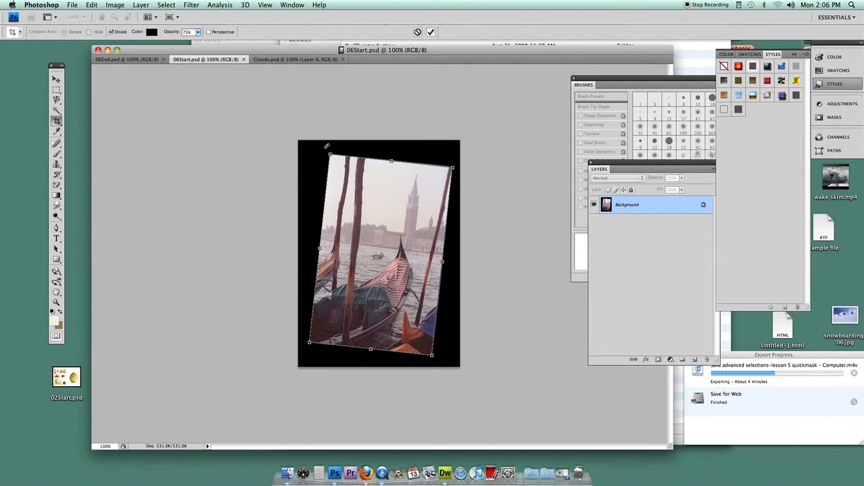
pyautogui.press('Return')
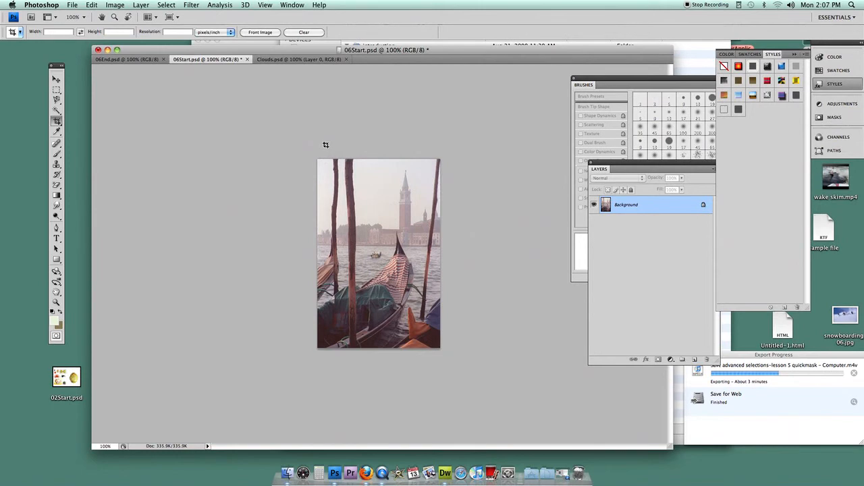
# - Save the cropped image as a Photoshop file in the personal server folder, prefixing the name 06Start with "1.", the surname and a hyphen
pyautogui.click(70, 5)
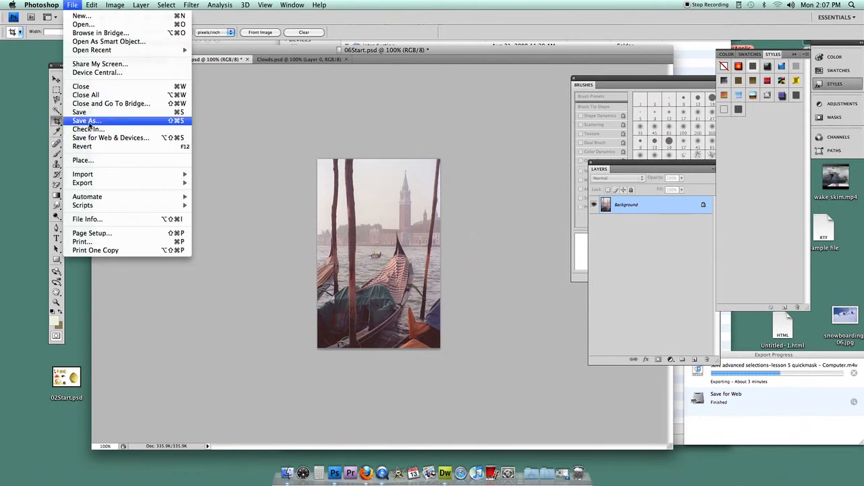
pyautogui.click(88, 120)
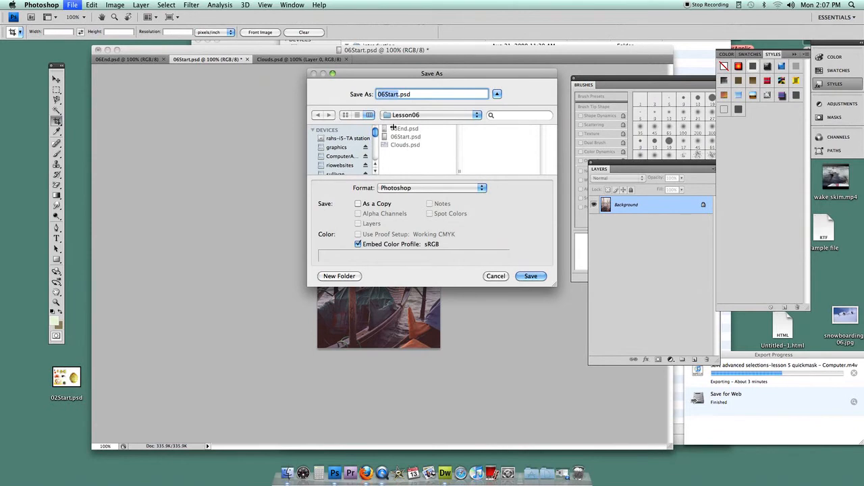
pyautogui.click(339, 174)
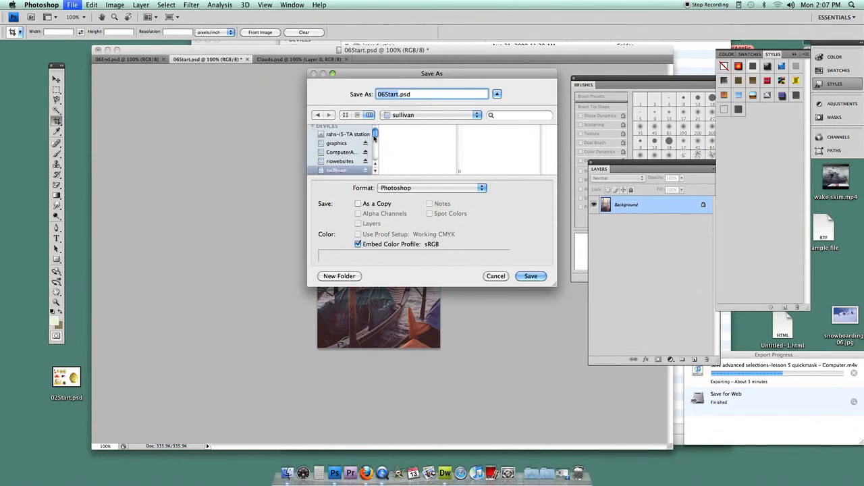
pyautogui.click(378, 94)
pyautogui.write('1.')
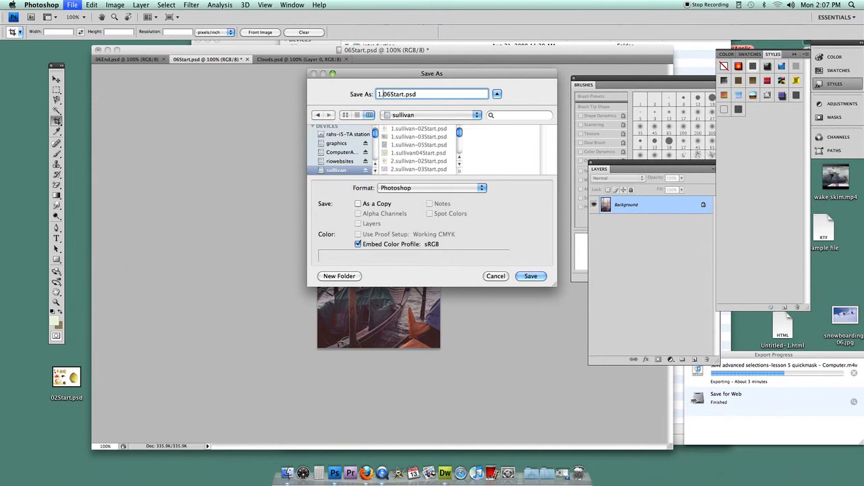
pyautogui.write('sullivan')
pyautogui.press('Return')
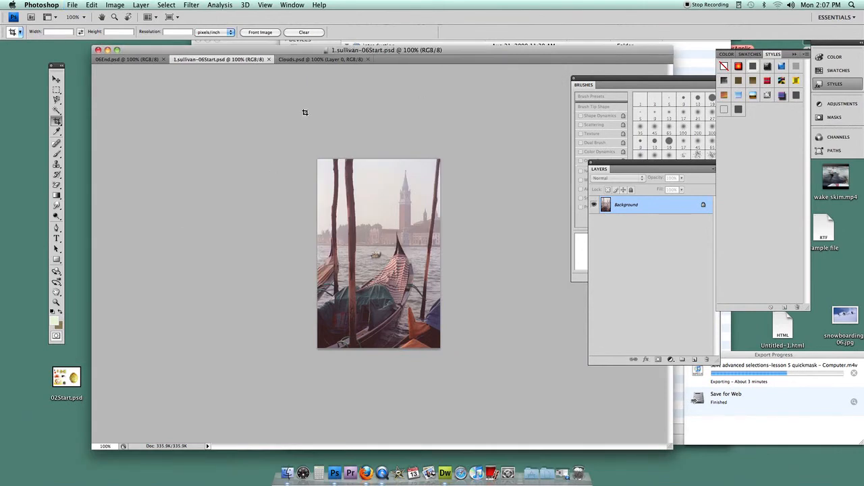
# - Sample the water beside the small distant boat with the Clone Stamp tool and paint over the boat's left end
pyautogui.moveTo(270, 53); pyautogui.dragTo(253, 41)
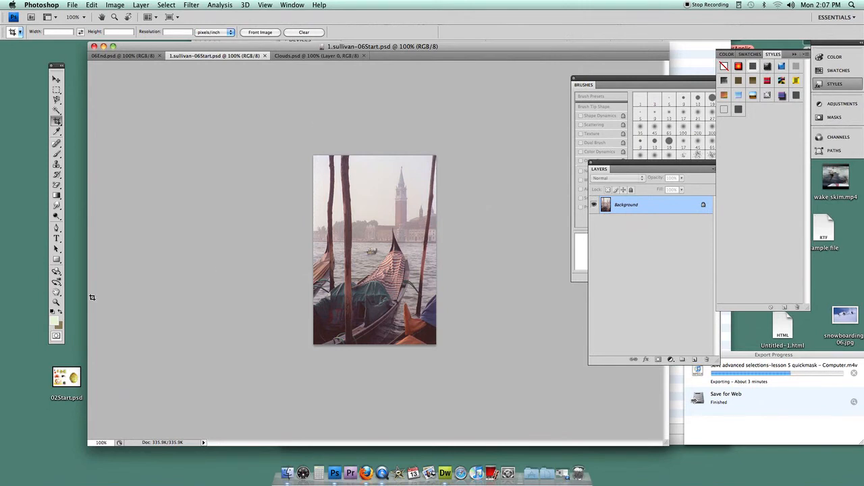
pyautogui.click(57, 302)
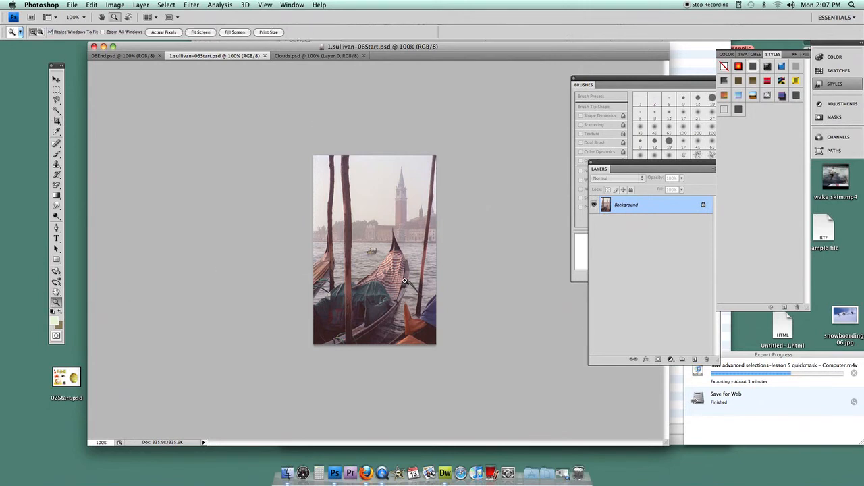
pyautogui.moveTo(349, 235); pyautogui.dragTo(405, 280)
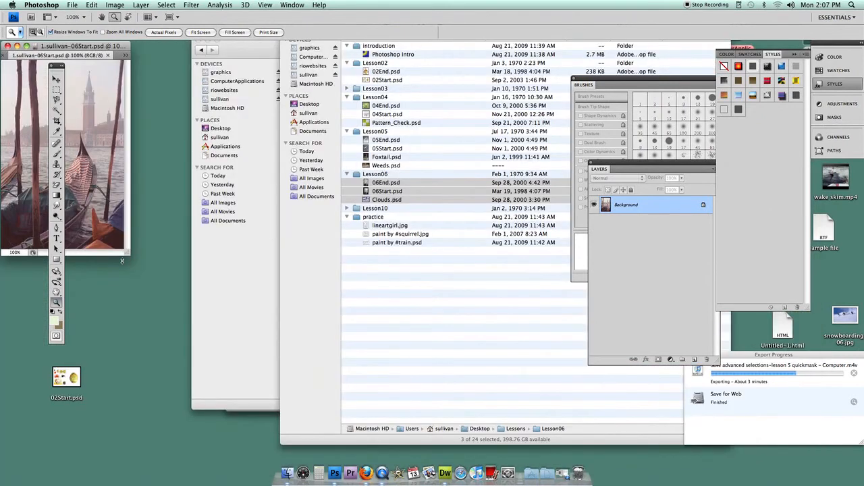
pyautogui.moveTo(127, 253); pyautogui.dragTo(618, 419)
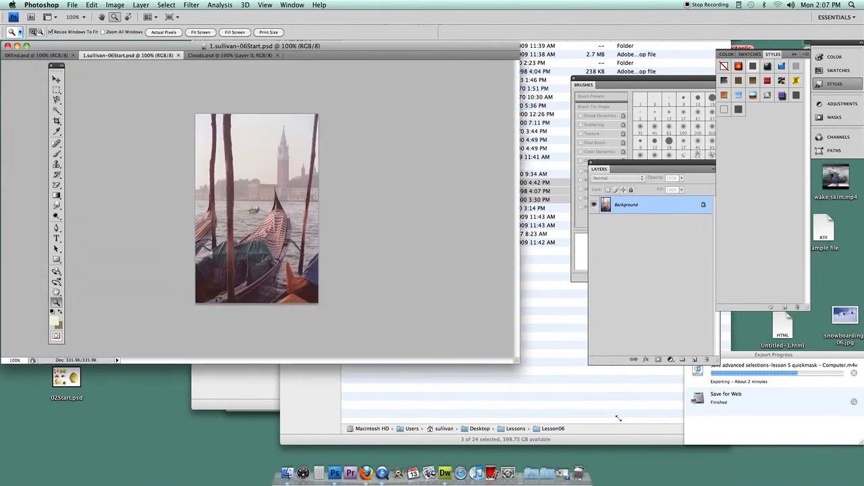
pyautogui.moveTo(348, 275); pyautogui.dragTo(349, 273)
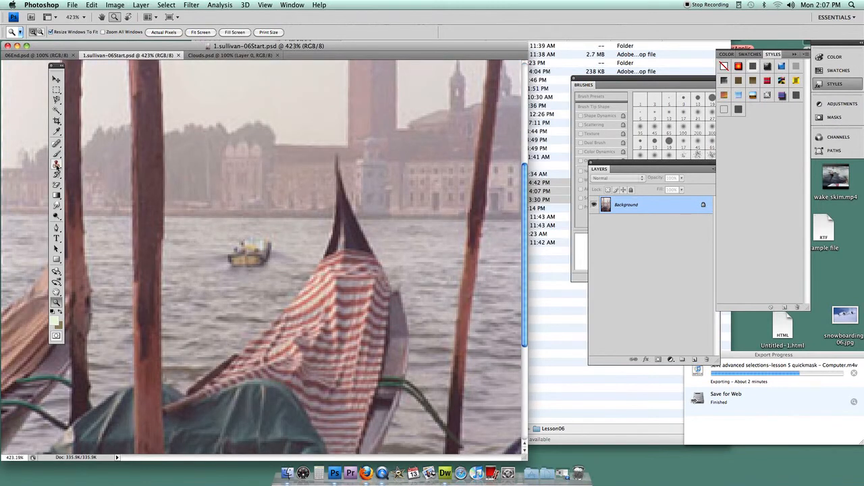
pyautogui.click(57, 164)
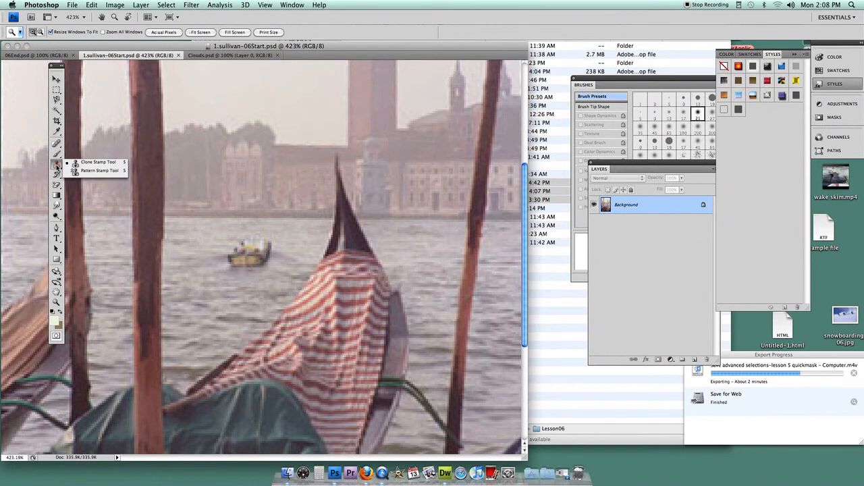
pyautogui.click(74, 163)
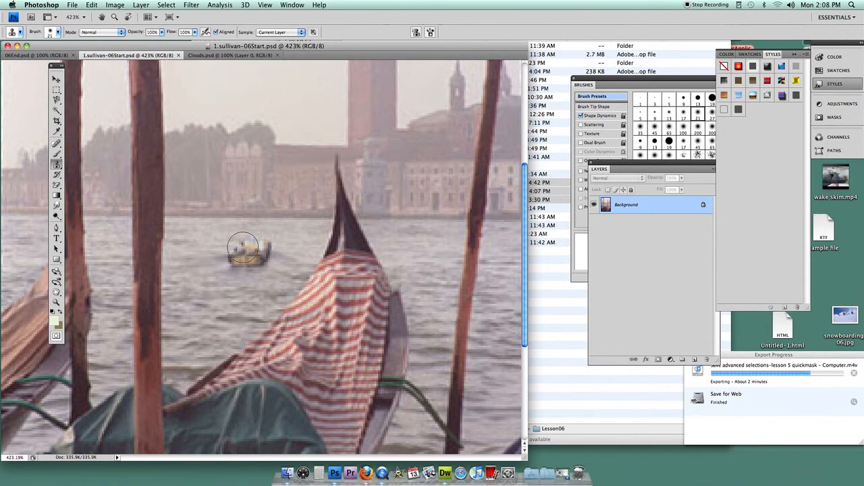
pyautogui.keyDown('alt'); pyautogui.click(212, 289); pyautogui.keyUp('alt')
pyautogui.moveTo(211, 290)
pyautogui.mouseDown()
pyautogui.moveTo(218, 266)
pyautogui.moveTo(233, 259)
pyautogui.mouseUp()
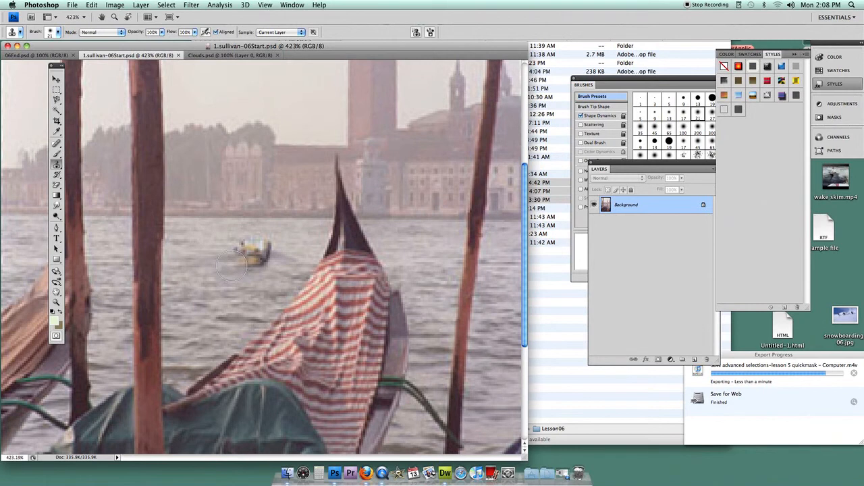
# - Resample nearby water and clone it over the rest of the small boat and its wake to remove them completely
pyautogui.click(243, 286)
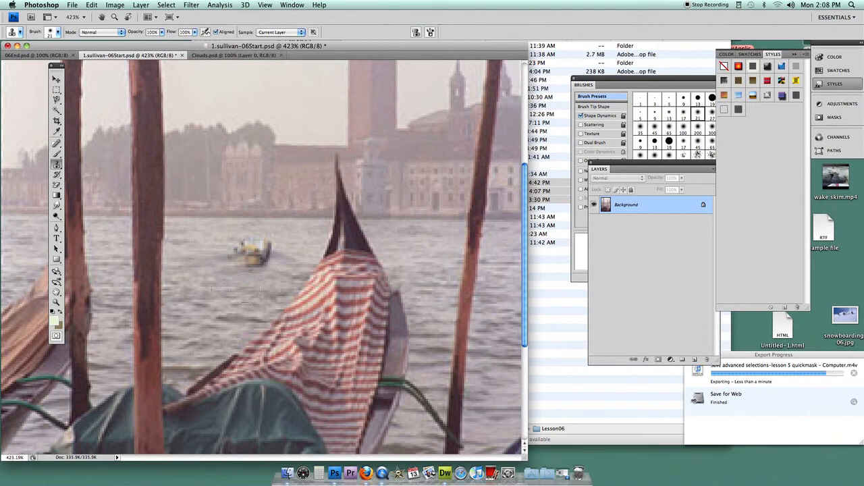
pyautogui.click(236, 255)
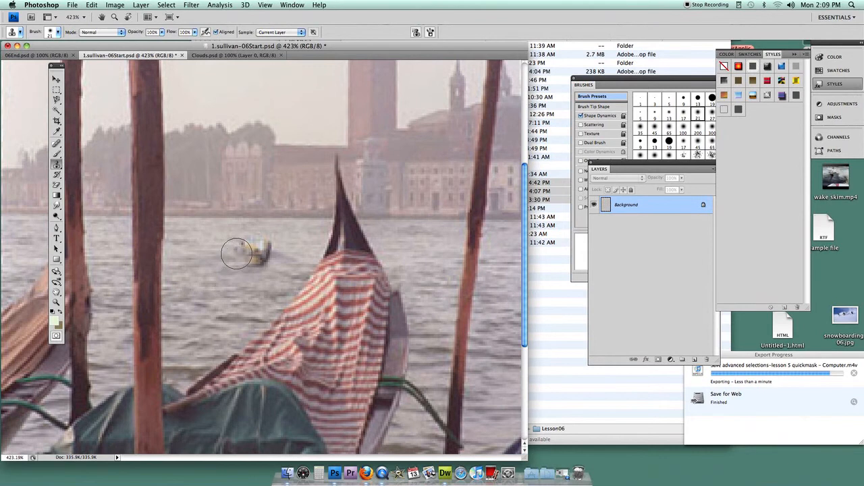
pyautogui.click(241, 244)
pyautogui.click(252, 250)
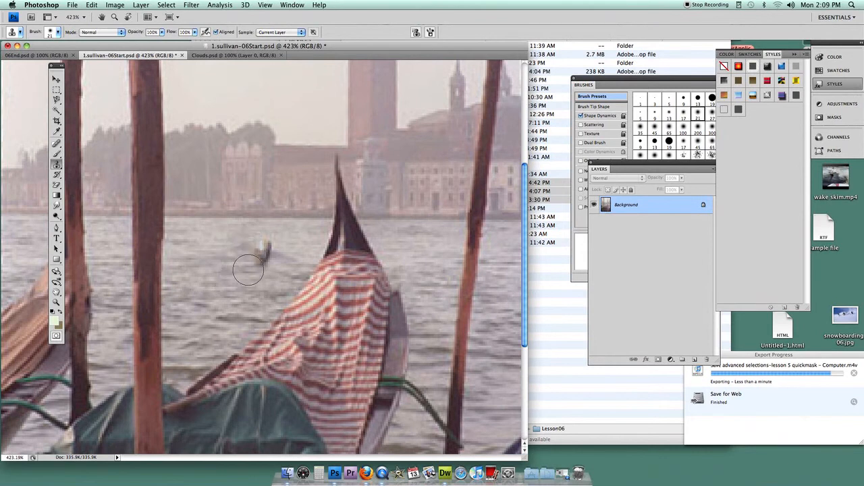
pyautogui.click(249, 270)
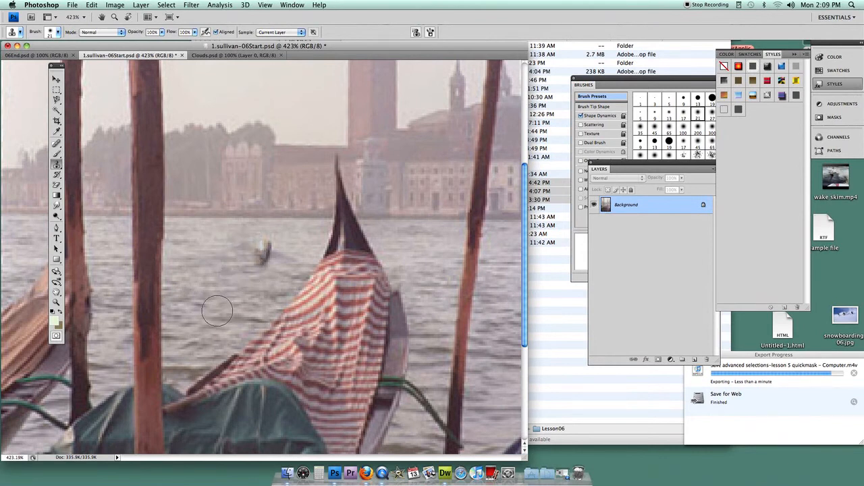
pyautogui.click(255, 253)
pyautogui.click(263, 251)
pyautogui.click(266, 250)
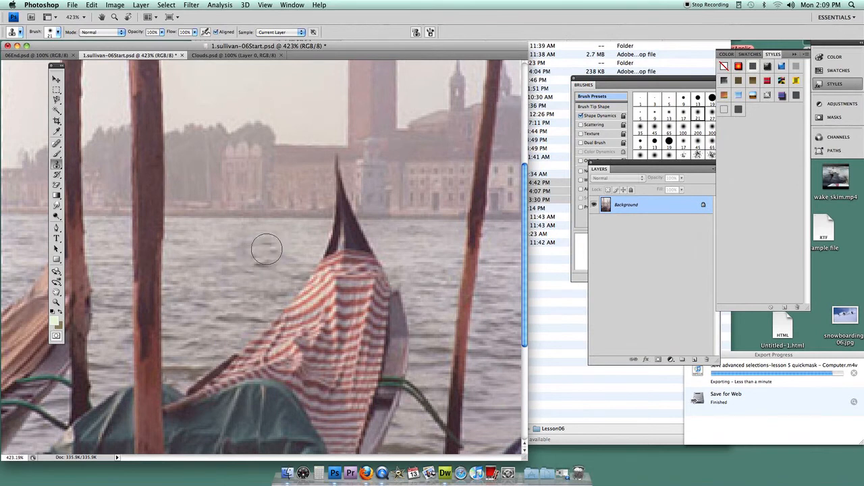
pyautogui.click(265, 255)
pyautogui.keyDown('alt'); pyautogui.click(214, 239); pyautogui.keyUp('alt')
pyautogui.click(269, 246)
pyautogui.click(263, 262)
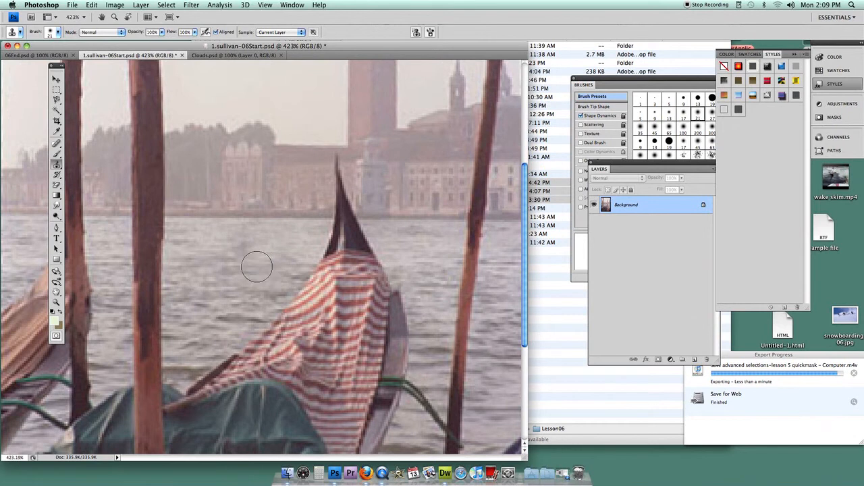
# - Try cloning the thick wooden pole onto the area beside it, and undo the cloned strokes
pyautogui.keyDown('alt'); pyautogui.click(156, 210); pyautogui.keyUp('alt')
pyautogui.moveTo(177, 80)
pyautogui.mouseDown()
pyautogui.moveTo(207, 73)
pyautogui.moveTo(205, 177)
pyautogui.moveTo(203, 97)
pyautogui.moveTo(196, 139)
pyautogui.moveTo(213, 351)
pyautogui.moveTo(192, 289)
pyautogui.moveTo(191, 223)
pyautogui.moveTo(199, 243)
pyautogui.mouseUp()
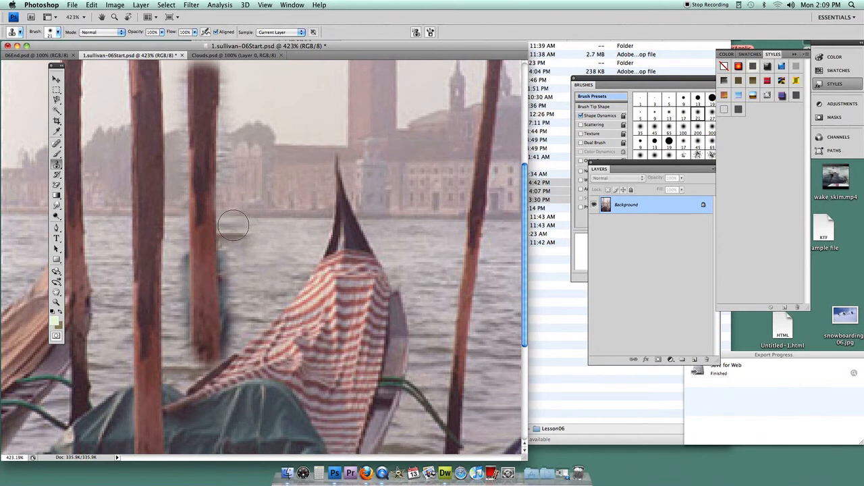
pyautogui.moveTo(233, 249)
pyautogui.mouseDown()
pyautogui.moveTo(231, 272)
pyautogui.moveTo(226, 158)
pyautogui.mouseUp()
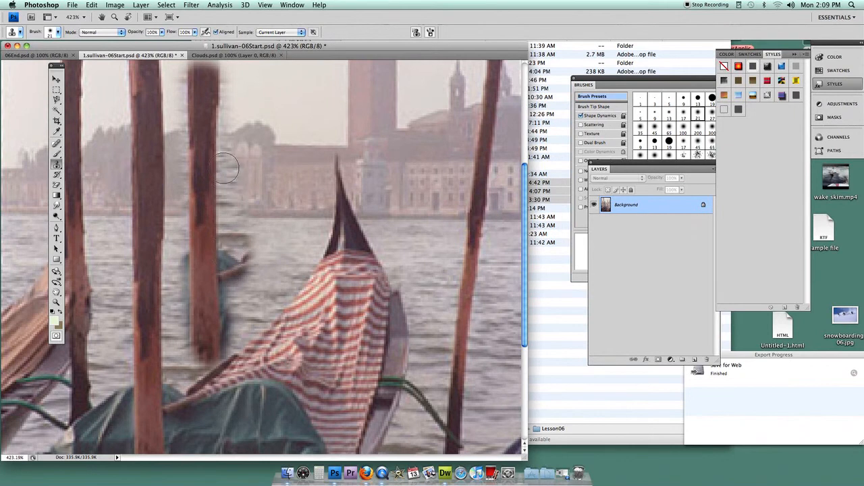
pyautogui.click(92, 5)
pyautogui.click(98, 15)
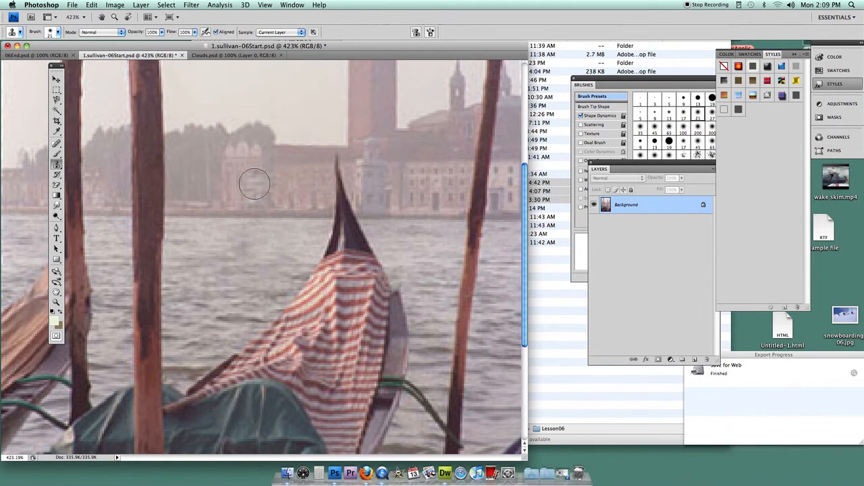
# - Try a Levels adjustment on the whole photo with a black input of 34 and a white input of 243
pyautogui.doubleClick(58, 302)
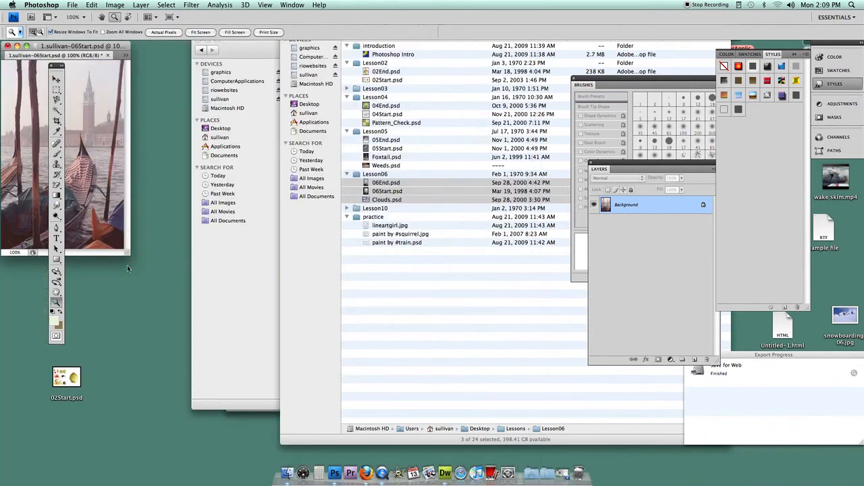
pyautogui.moveTo(128, 253); pyautogui.dragTo(560, 417)
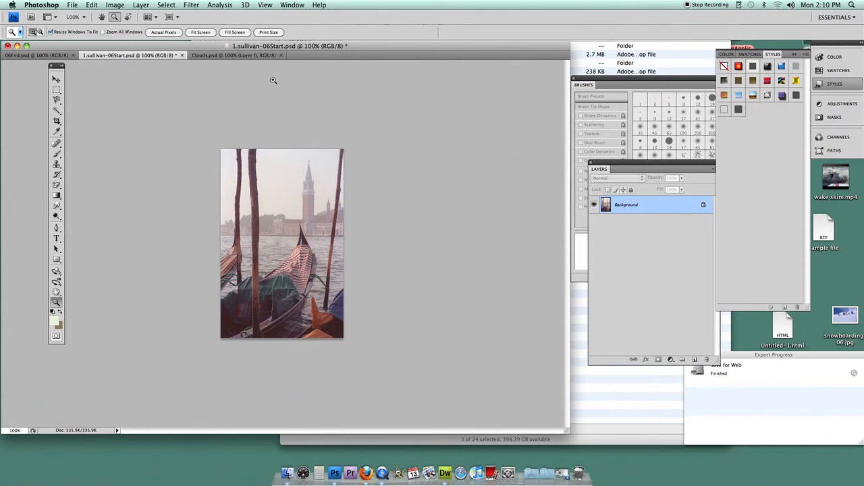
pyautogui.click(120, 6)
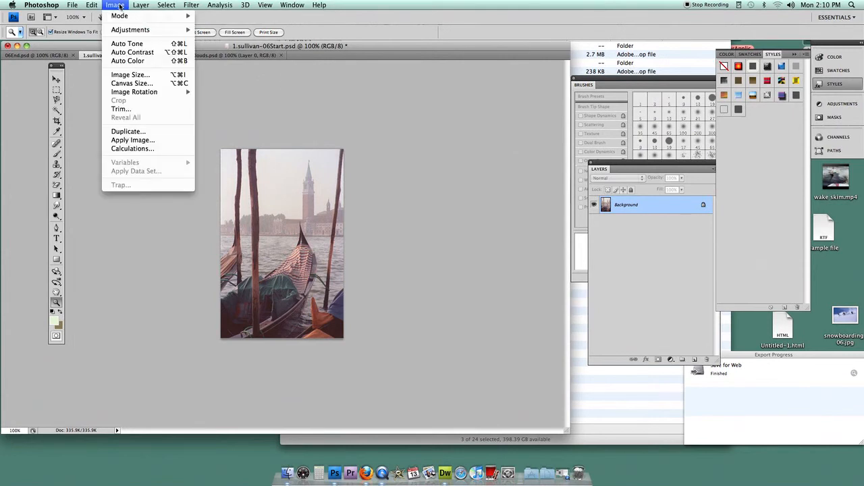
pyautogui.moveTo(123, 32)
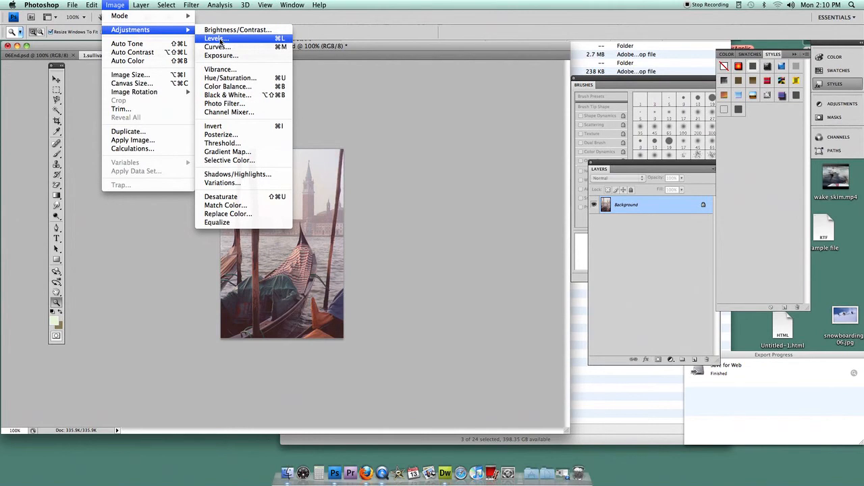
pyautogui.click(218, 38)
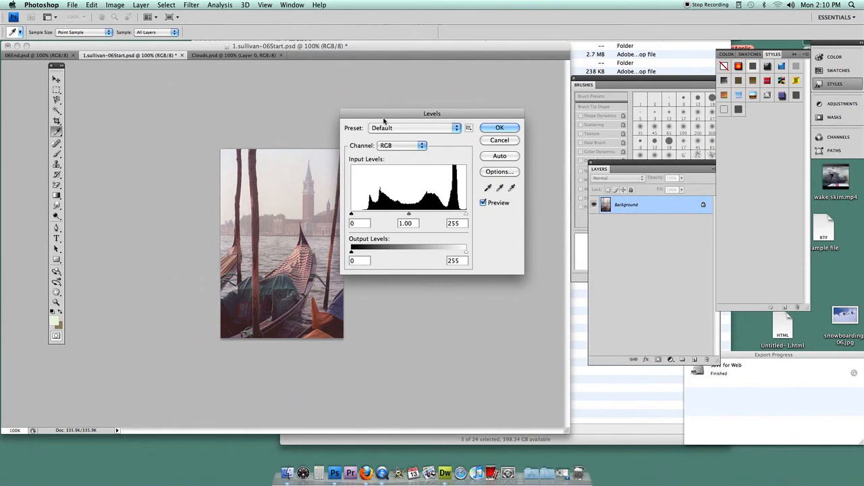
pyautogui.moveTo(384, 118); pyautogui.dragTo(410, 76)
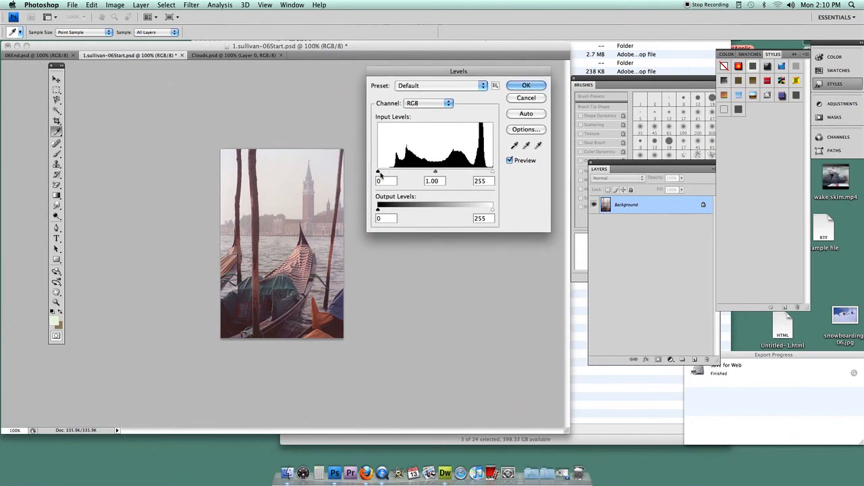
pyautogui.moveTo(380, 175); pyautogui.dragTo(390, 173)
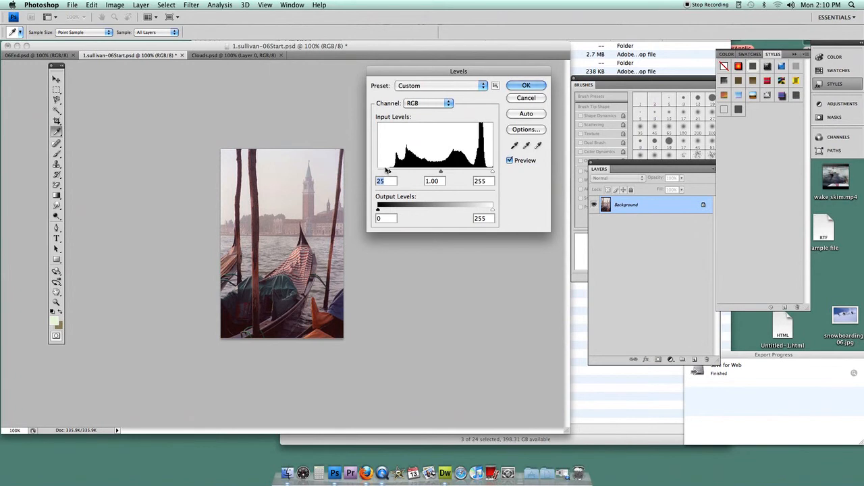
pyautogui.moveTo(390, 172); pyautogui.dragTo(393, 172)
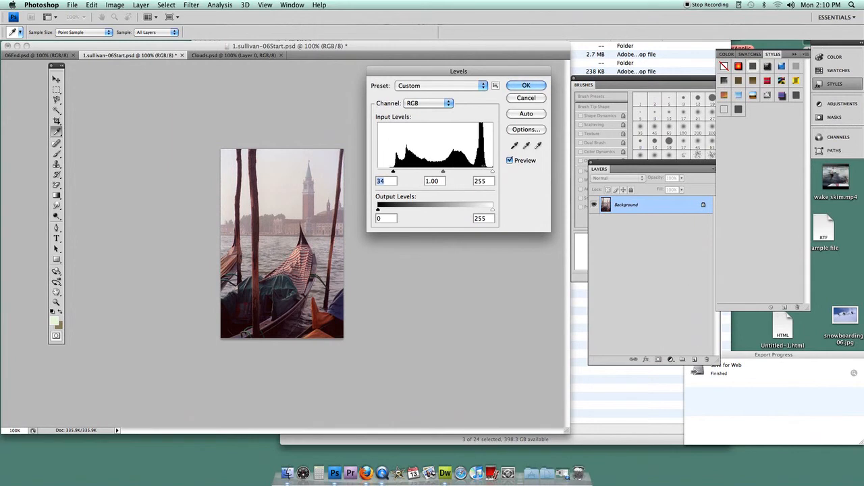
pyautogui.moveTo(493, 171); pyautogui.dragTo(488, 170)
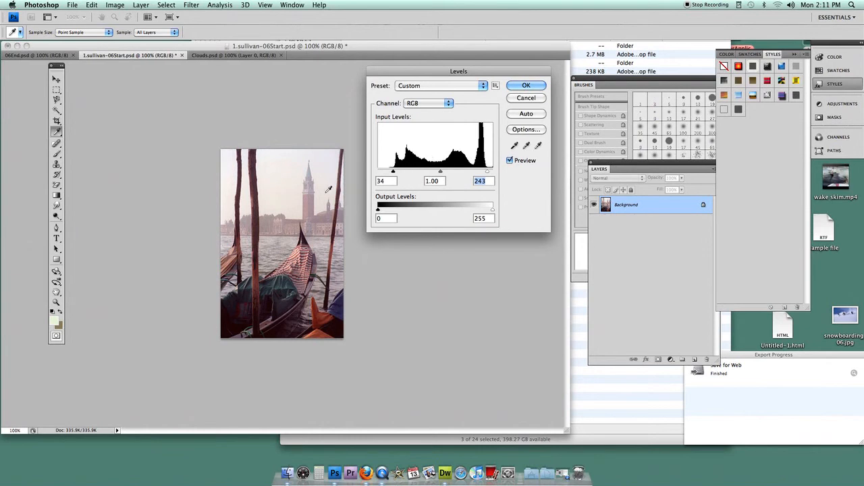
# - Compare the photo with and without the Levels preview, and cancel the adjustment
pyautogui.click(509, 161)
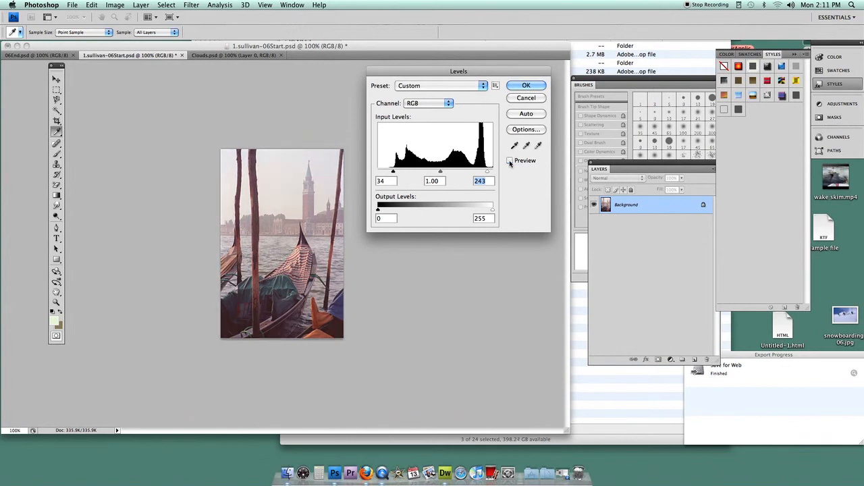
pyautogui.click(509, 160)
pyautogui.click(510, 160)
pyautogui.click(509, 160)
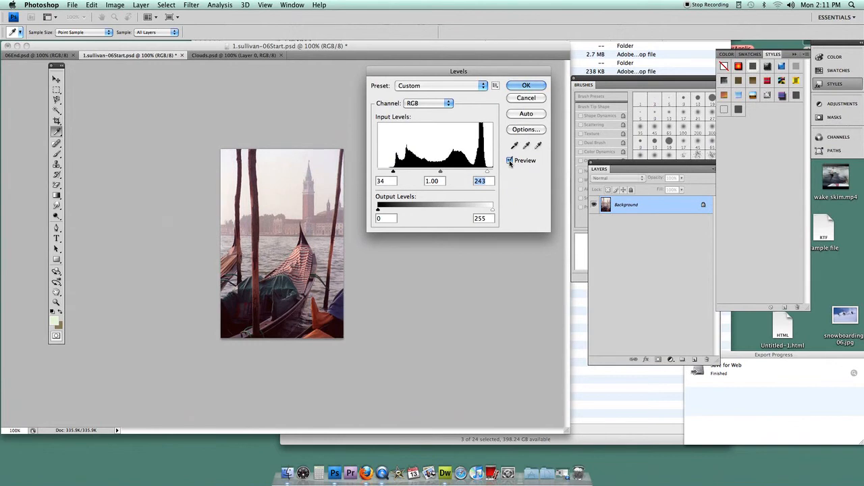
pyautogui.click(509, 160)
pyautogui.click(509, 160)
pyautogui.click(510, 161)
pyautogui.click(510, 161)
pyautogui.click(515, 99)
pyautogui.press('z')
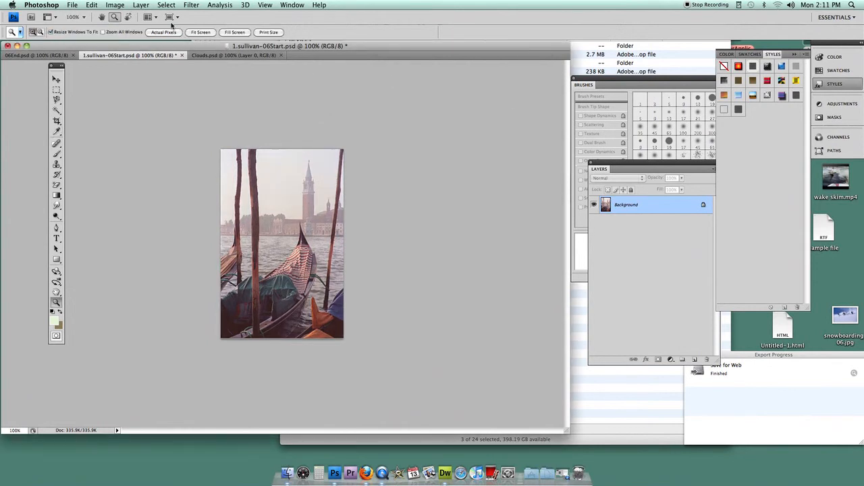
# - Apply Levels to the photo's RGB channel with a black input of 32 and a white input of 239
pyautogui.click(137, 4)
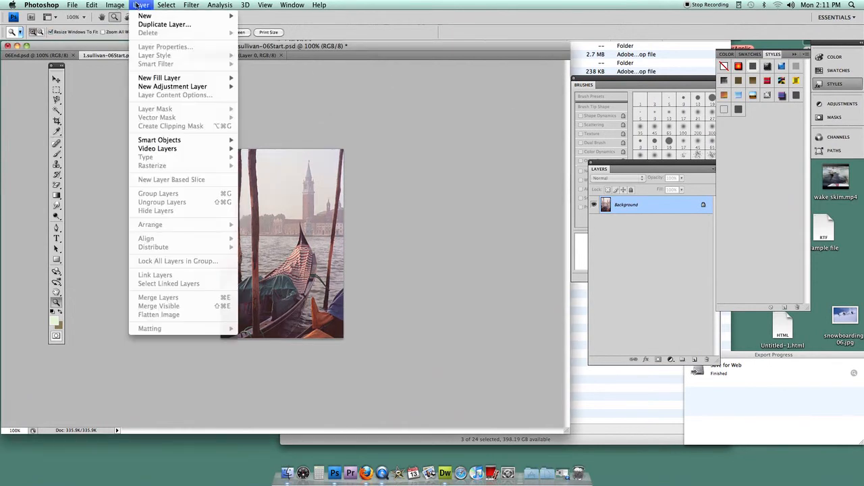
pyautogui.moveTo(115, 5)
pyautogui.moveTo(130, 30)
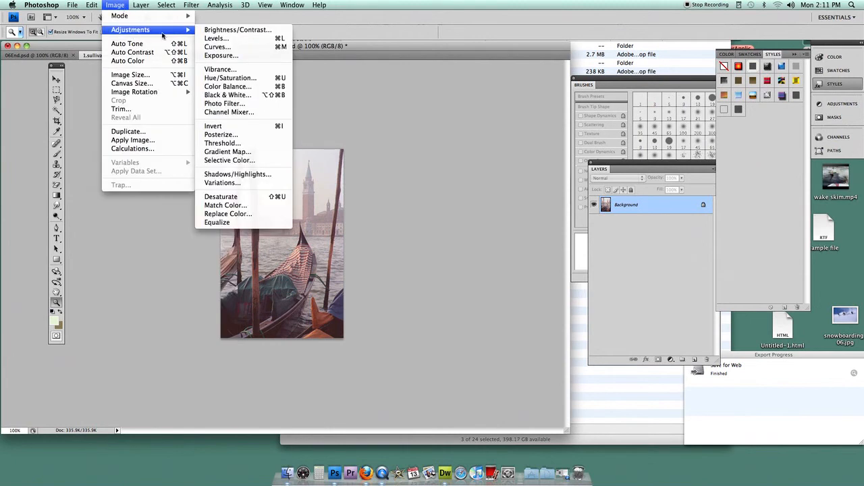
pyautogui.click(217, 38)
pyautogui.moveTo(379, 171); pyautogui.dragTo(392, 171)
pyautogui.moveTo(492, 173); pyautogui.dragTo(485, 173)
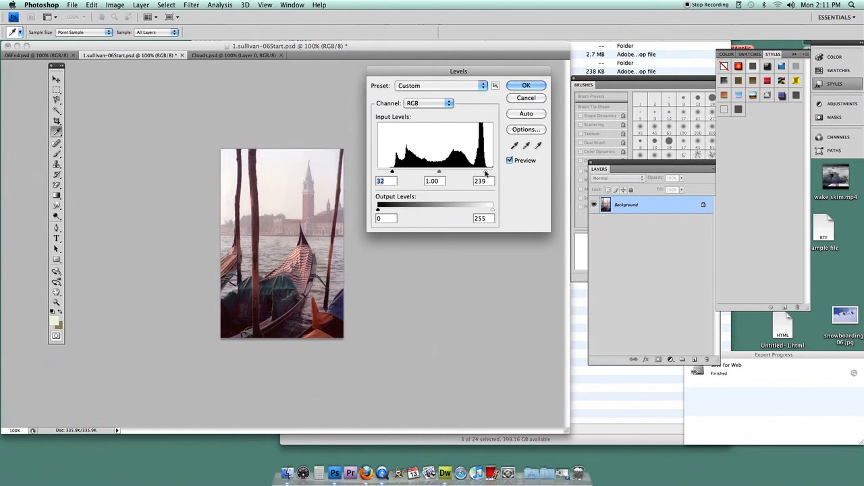
pyautogui.click(526, 85)
pyautogui.press('z')
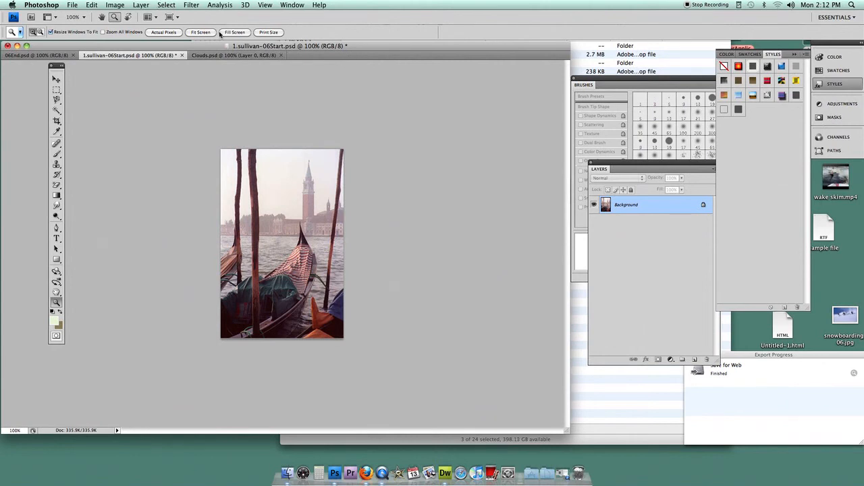
# - Add a Color Balance adjustment layer with the default name, Normal mode and 100% opacity above the Background layer
pyautogui.click(141, 5)
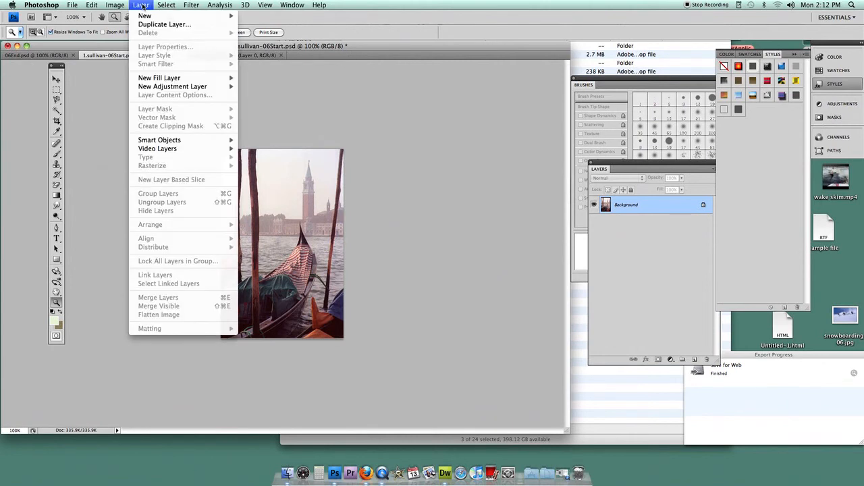
pyautogui.moveTo(121, 6)
pyautogui.moveTo(127, 33)
pyautogui.moveTo(155, 79)
pyautogui.moveTo(156, 87)
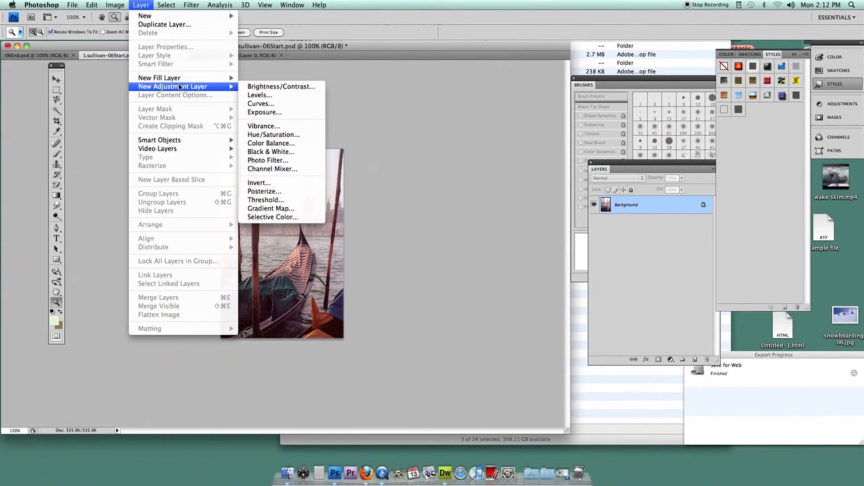
pyautogui.click(273, 143)
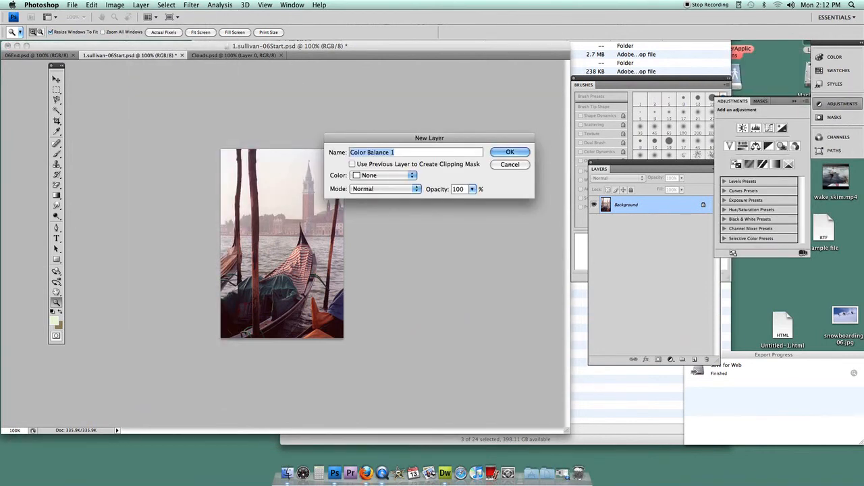
pyautogui.click(498, 151)
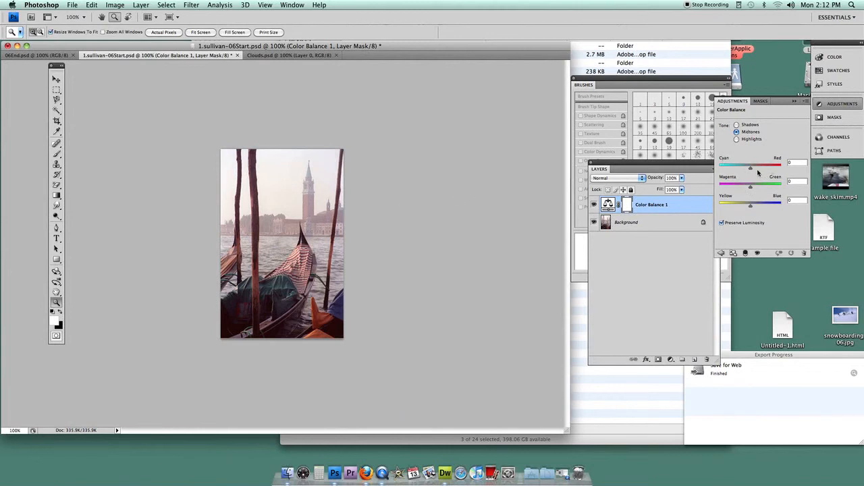
# - Set the Color Balance midtones to -12 between Cyan and Red, and compare the photo with the adjustment layer hidden and shown
pyautogui.moveTo(750, 170); pyautogui.dragTo(744, 173)
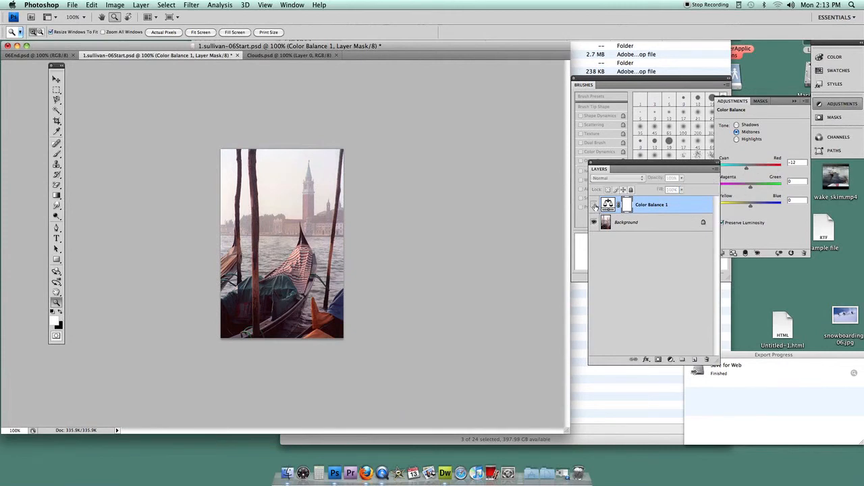
pyautogui.click(593, 204)
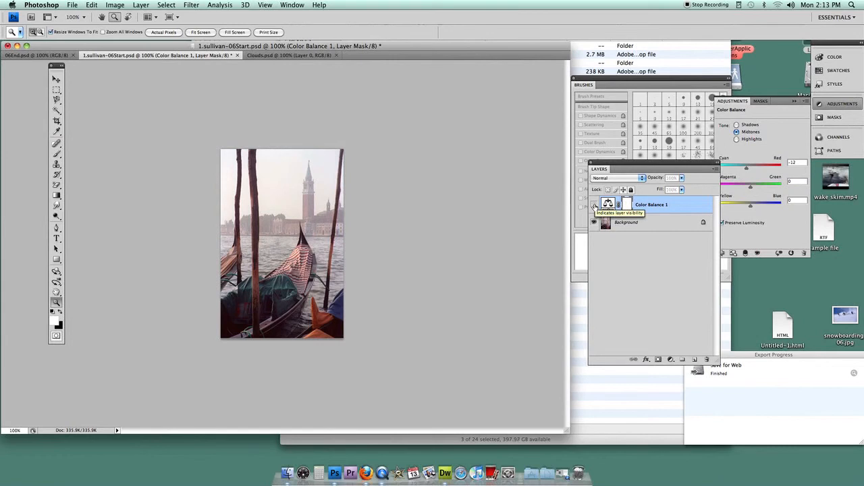
pyautogui.click(593, 205)
pyautogui.click(594, 205)
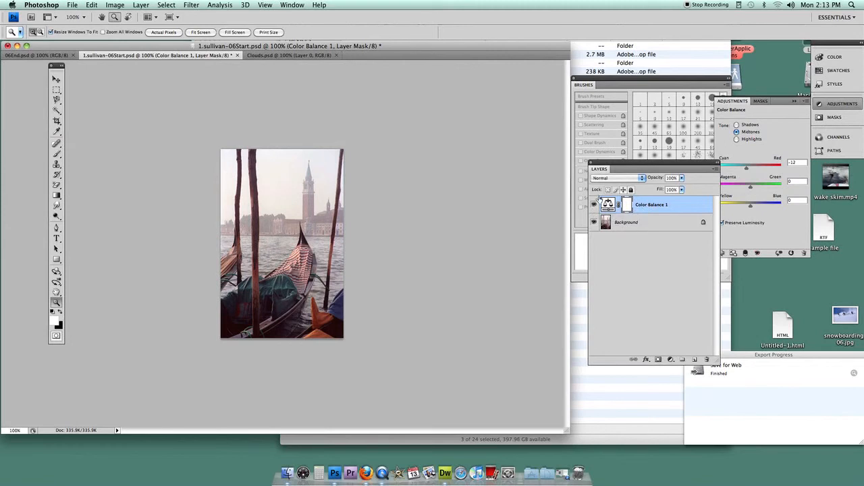
pyautogui.click(593, 204)
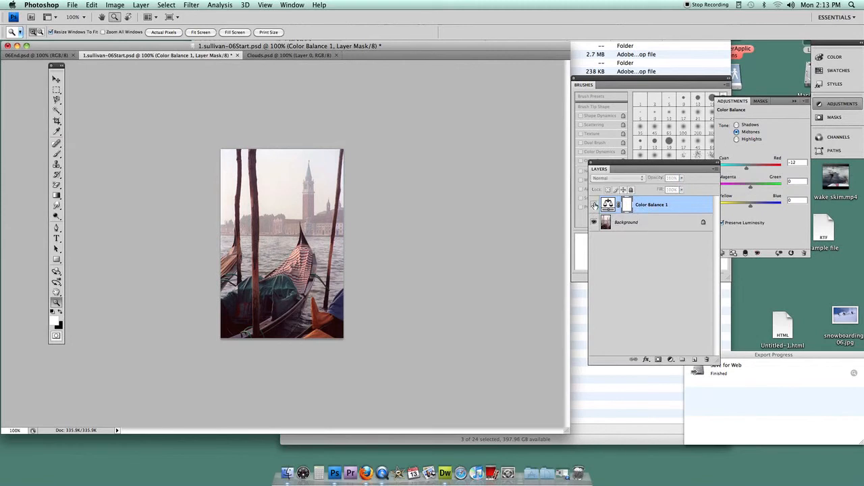
pyautogui.click(594, 204)
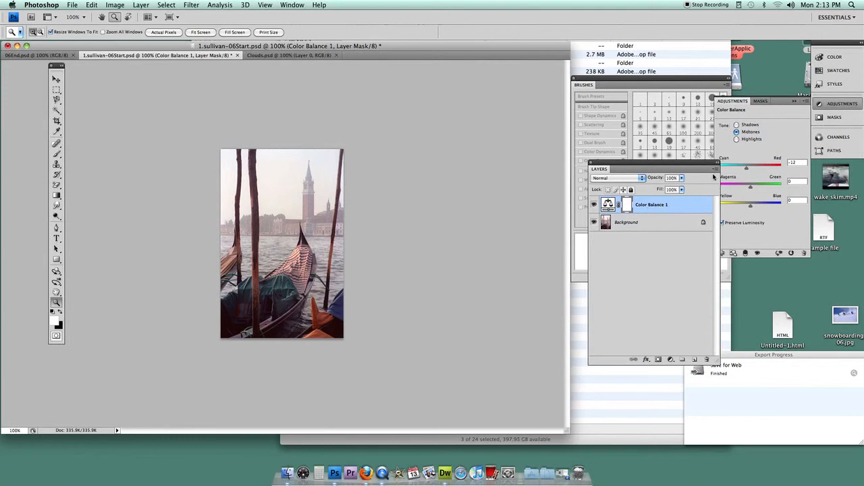
# - Set the midtones to +8 between Magenta and Green, and check the photo with the adjustment layer hidden and shown
pyautogui.moveTo(689, 165); pyautogui.dragTo(668, 164)
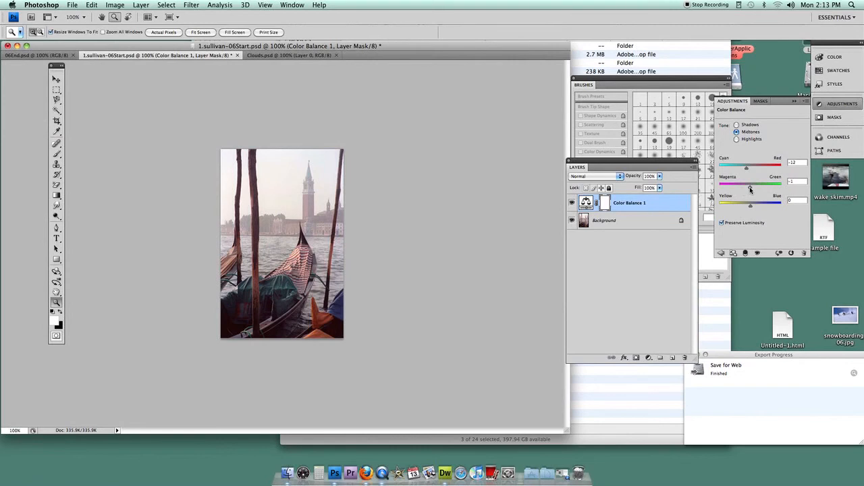
pyautogui.moveTo(750, 189); pyautogui.dragTo(752, 189)
pyautogui.click(573, 203)
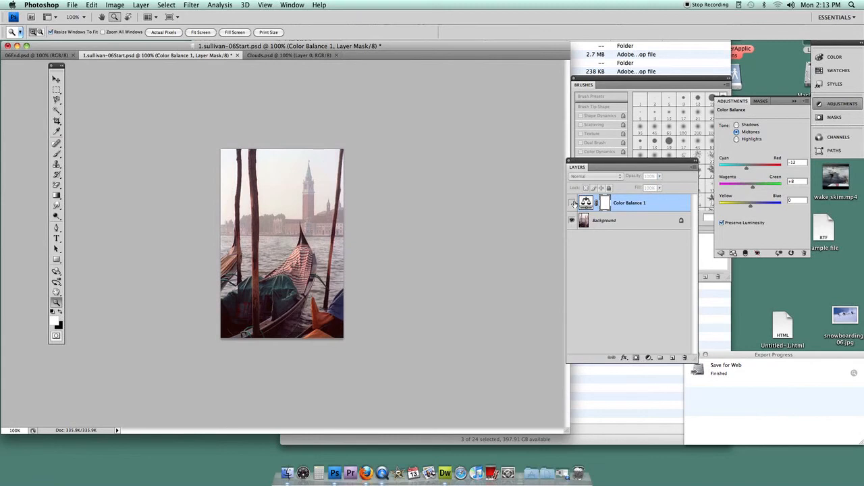
pyautogui.click(572, 202)
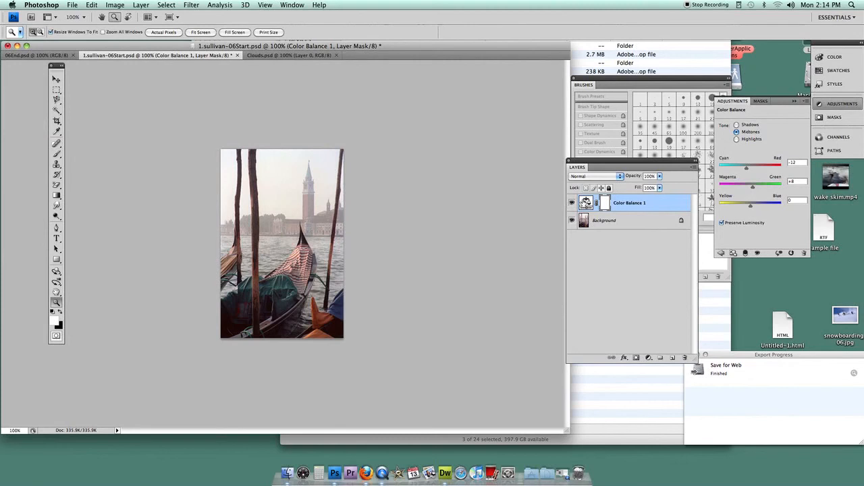
# - On the Background layer, make a rectangular selection around the orange boat cover in the photo's lower-right corner
pyautogui.click(602, 222)
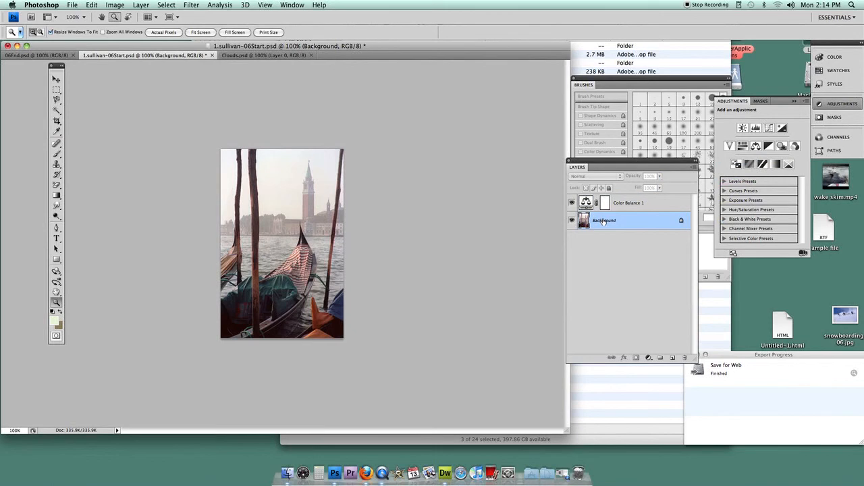
pyautogui.click(56, 89)
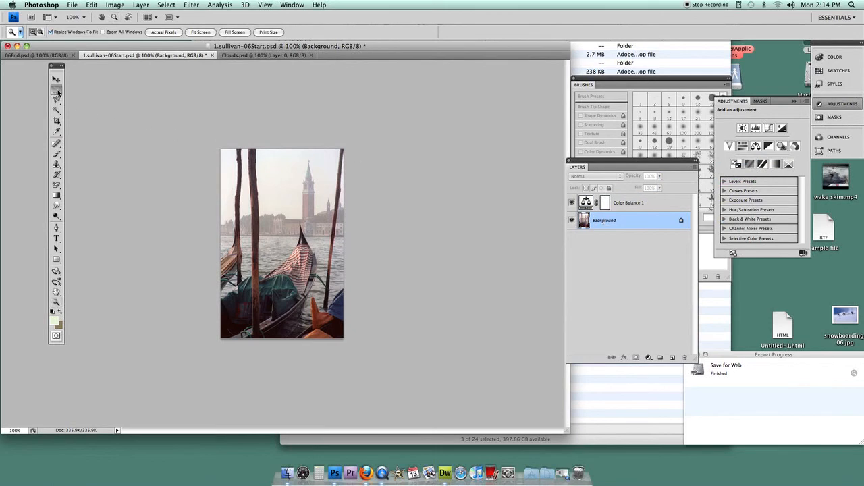
pyautogui.moveTo(328, 336); pyautogui.dragTo(345, 339)
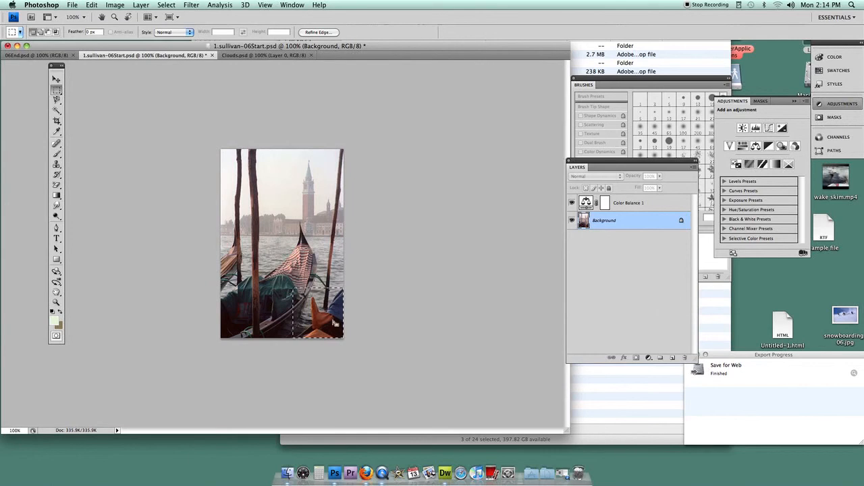
# - Start Replace Color on the selected area, sample the orange boat cover, and set the fuzziness to 56
pyautogui.click(114, 5)
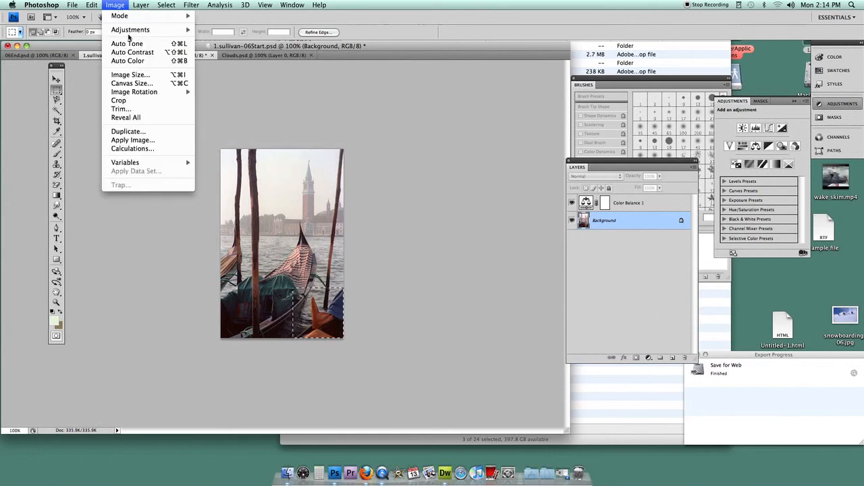
pyautogui.moveTo(129, 34)
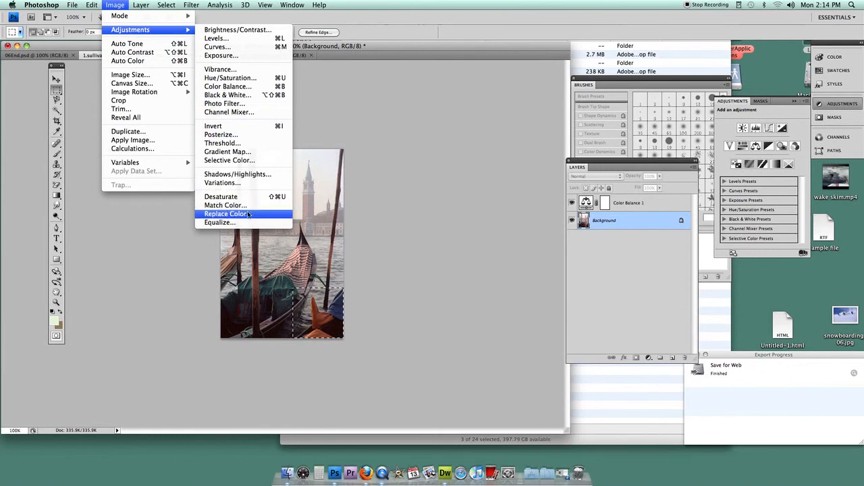
pyautogui.click(226, 214)
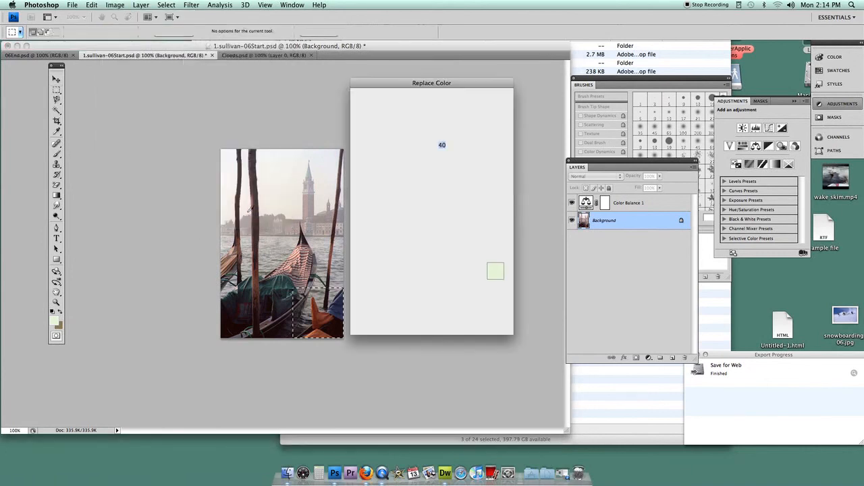
pyautogui.moveTo(368, 93); pyautogui.dragTo(415, 65)
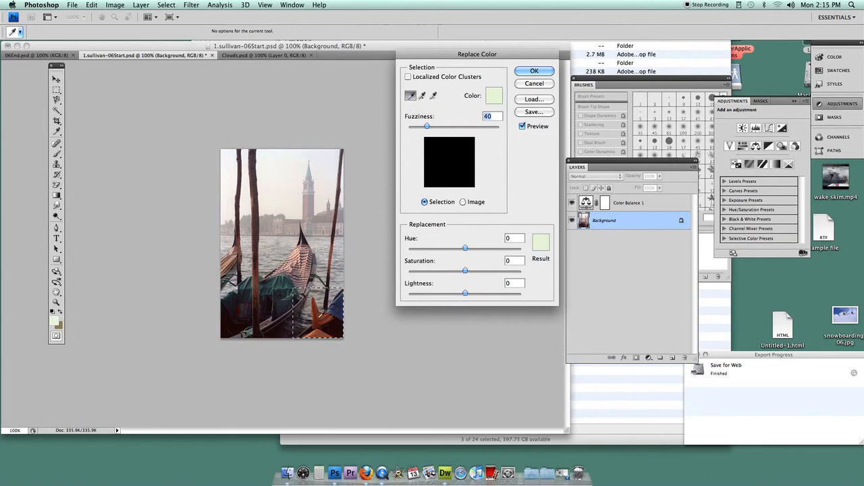
pyautogui.click(322, 315)
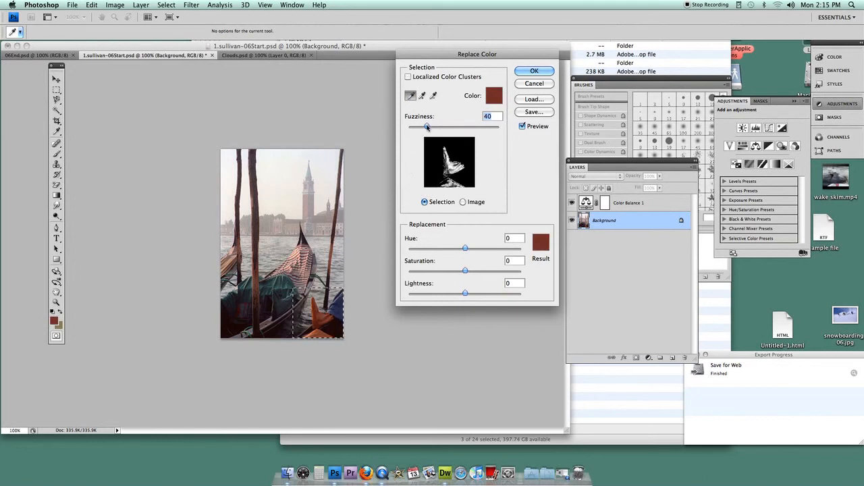
pyautogui.moveTo(426, 127); pyautogui.dragTo(434, 127)
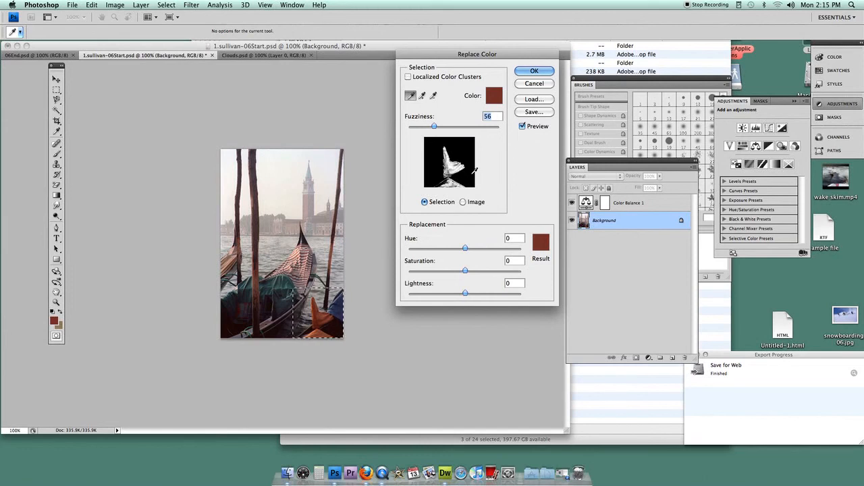
# - Add the cover's darker and lighter orange shades to the Replace Color sample so the whole cover is included
pyautogui.click(422, 96)
pyautogui.click(317, 317)
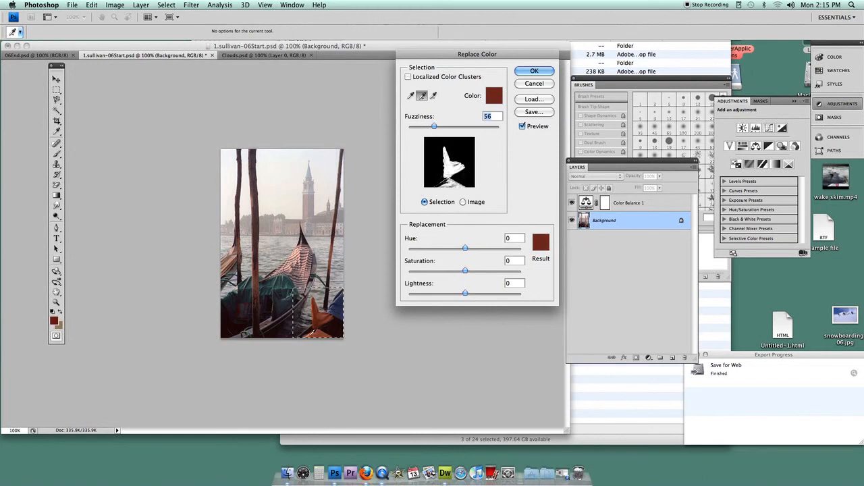
pyautogui.click(310, 333)
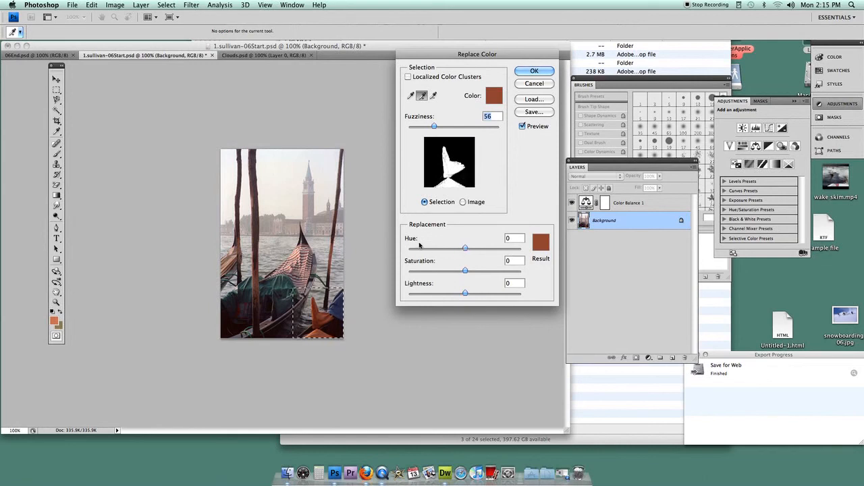
# - Try a replacement hue of +66 and several light and dark blue target colors on the boat cover
pyautogui.moveTo(465, 248); pyautogui.dragTo(485, 249)
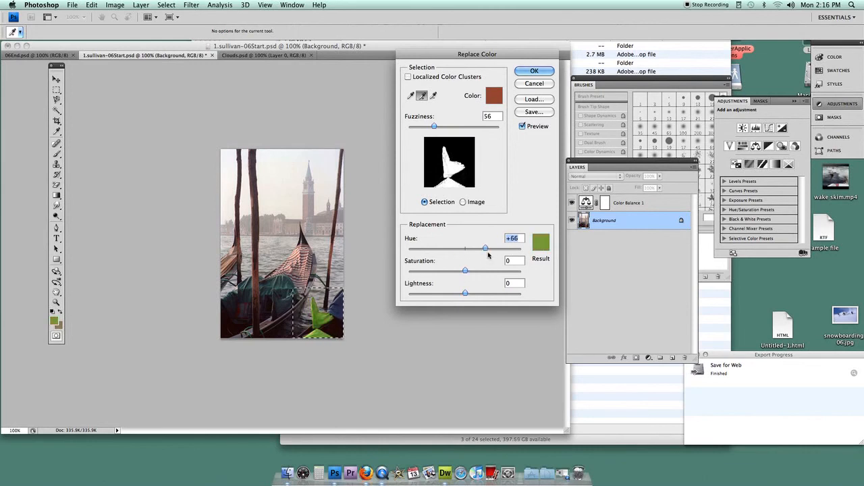
pyautogui.moveTo(465, 271); pyautogui.dragTo(465, 295)
pyautogui.click(540, 242)
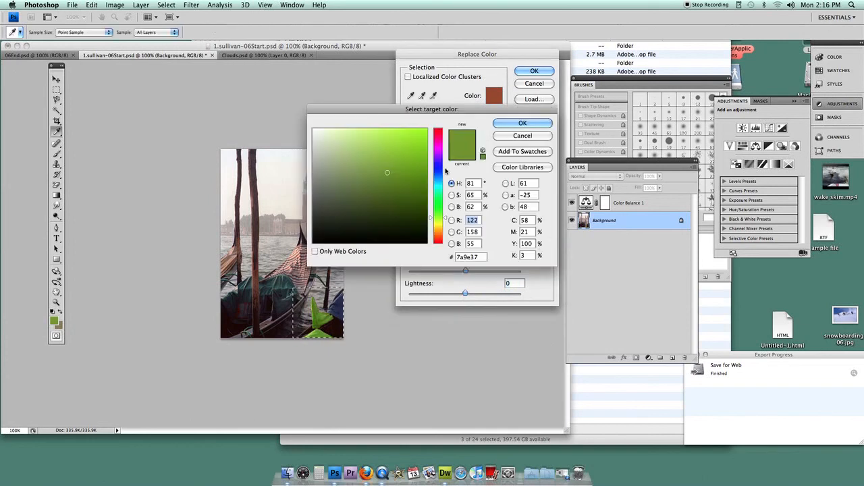
pyautogui.click(439, 175)
pyautogui.moveTo(401, 111); pyautogui.dragTo(442, 95)
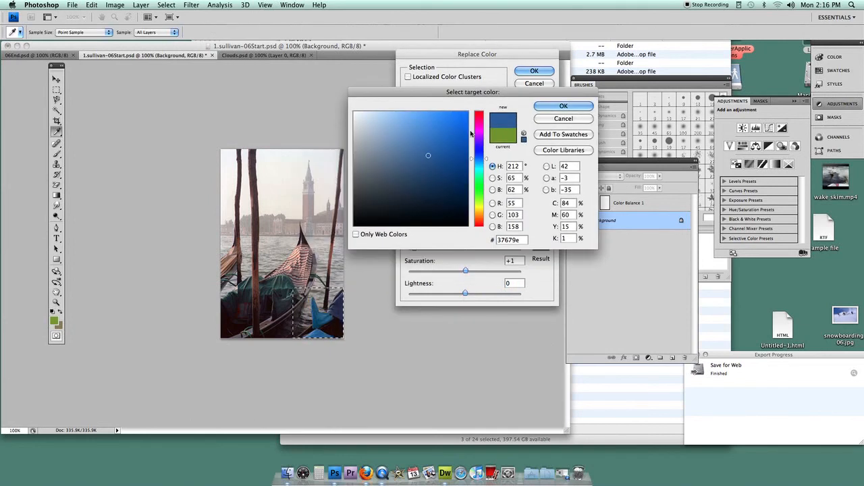
pyautogui.click(457, 134)
pyautogui.click(456, 191)
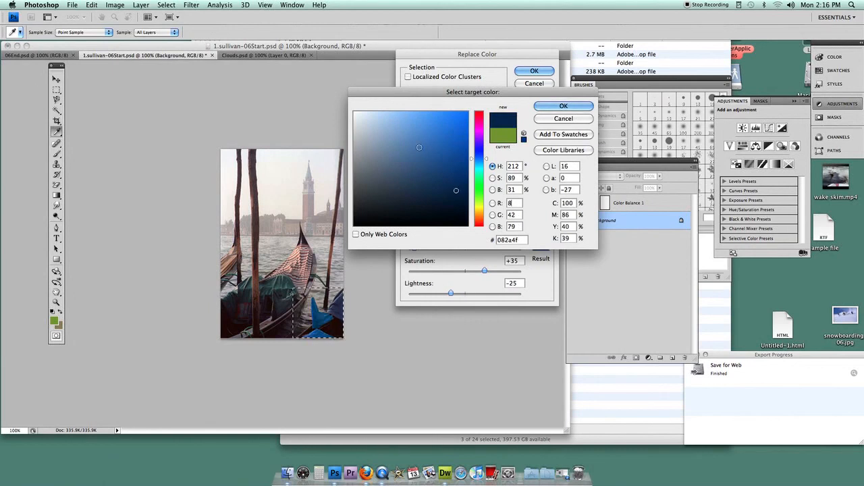
pyautogui.click(411, 135)
# - Replace the cover's color with a bright green at hue +123, saturation +19 and lightness +9, and clear the selection
pyautogui.click(479, 182)
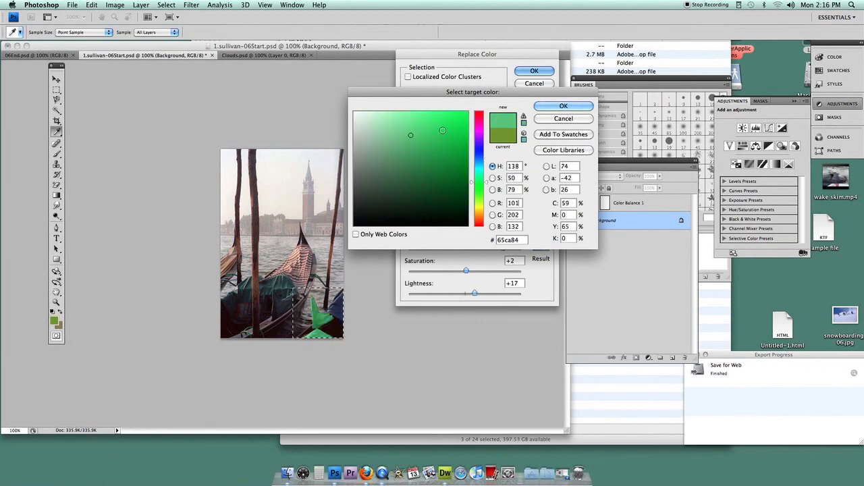
pyautogui.click(563, 106)
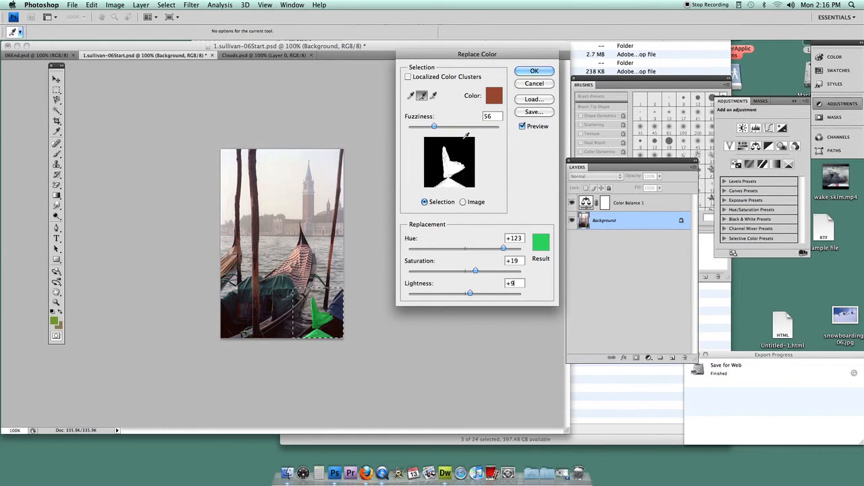
pyautogui.click(526, 71)
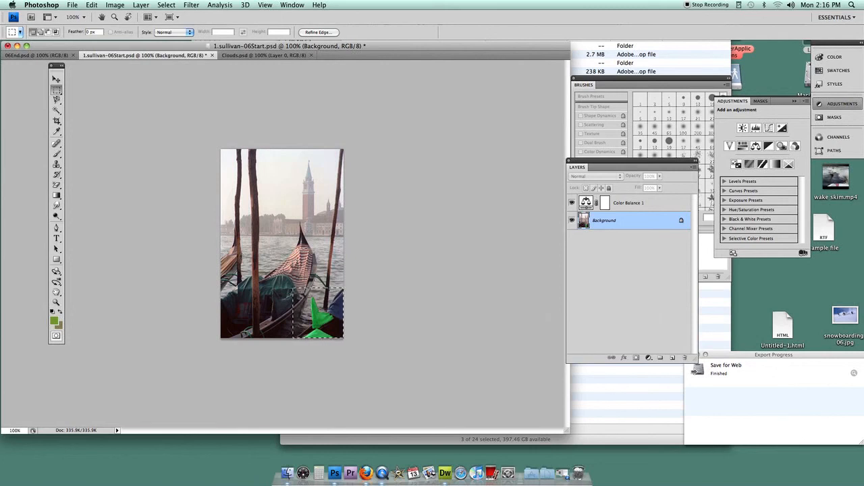
pyautogui.press('super+d')
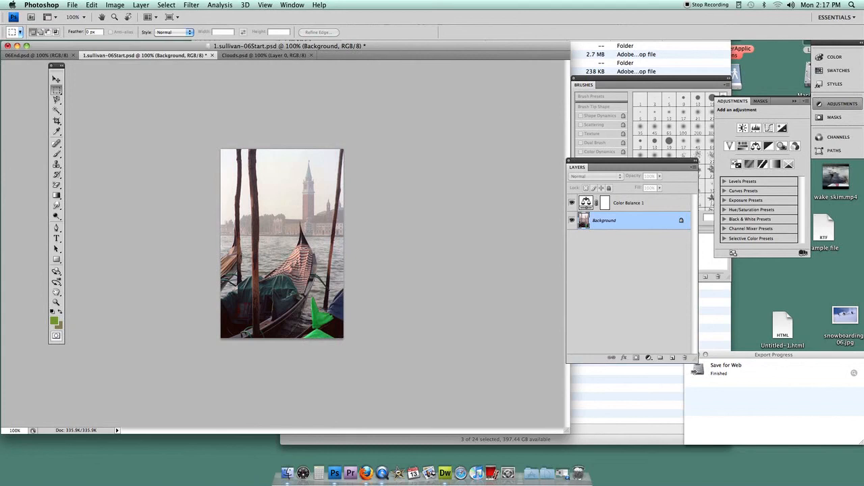
# - Set up the Sponge tool in Saturate mode for close work on the red-striped gondola cover
pyautogui.click(56, 301)
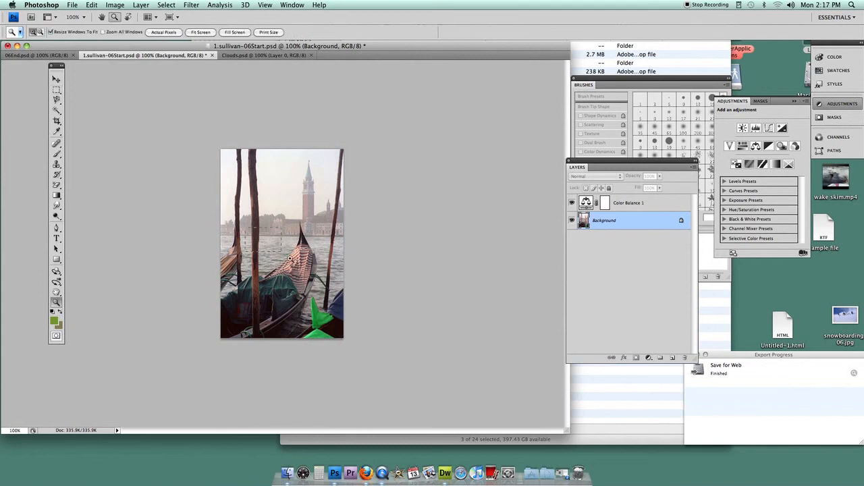
pyautogui.moveTo(253, 231); pyautogui.dragTo(330, 294)
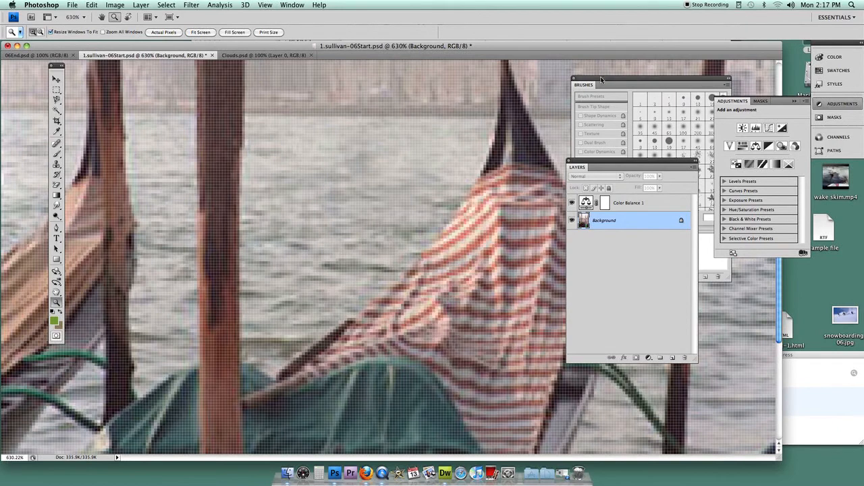
pyautogui.click(574, 81)
pyautogui.moveTo(588, 166); pyautogui.dragTo(650, 133)
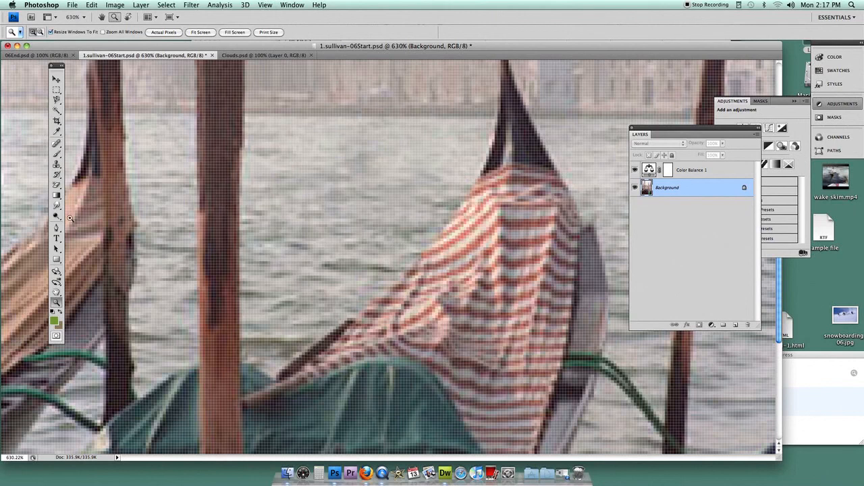
pyautogui.click(57, 216)
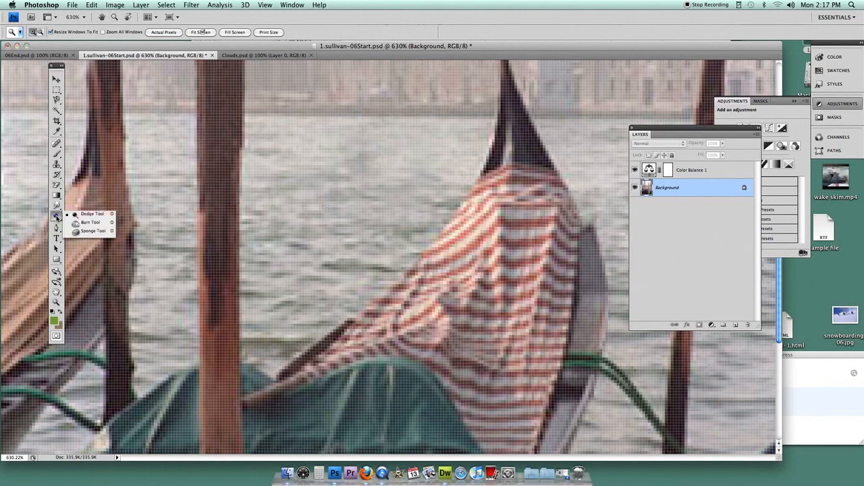
pyautogui.click(86, 232)
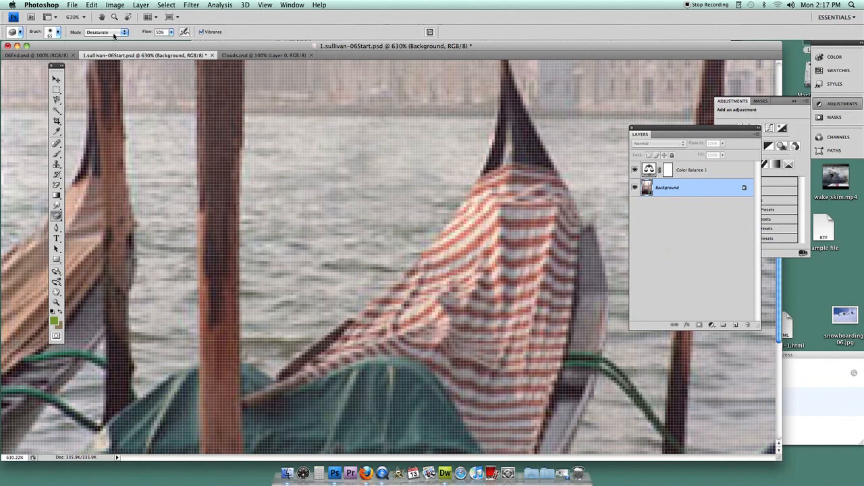
pyautogui.click(113, 36)
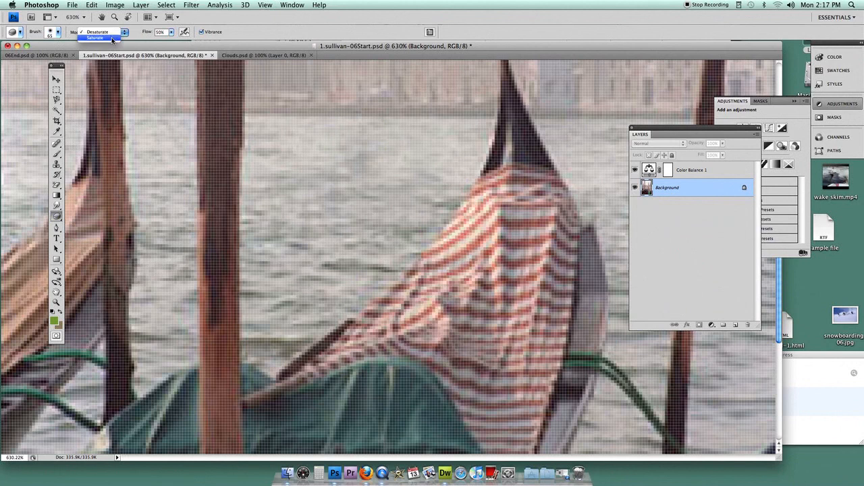
pyautogui.click(111, 38)
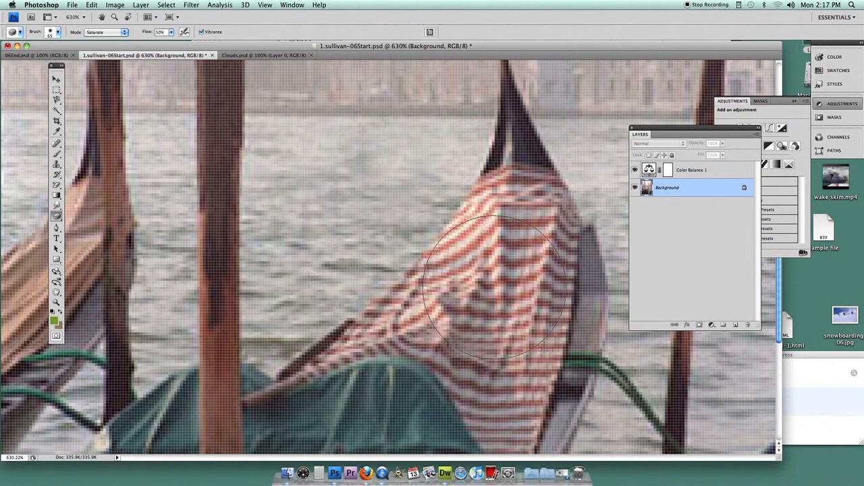
# - Reduce the Sponge brush to 30 px and saturate the red stripes in the middle of the gondola cover
pyautogui.rightClick(495, 287)
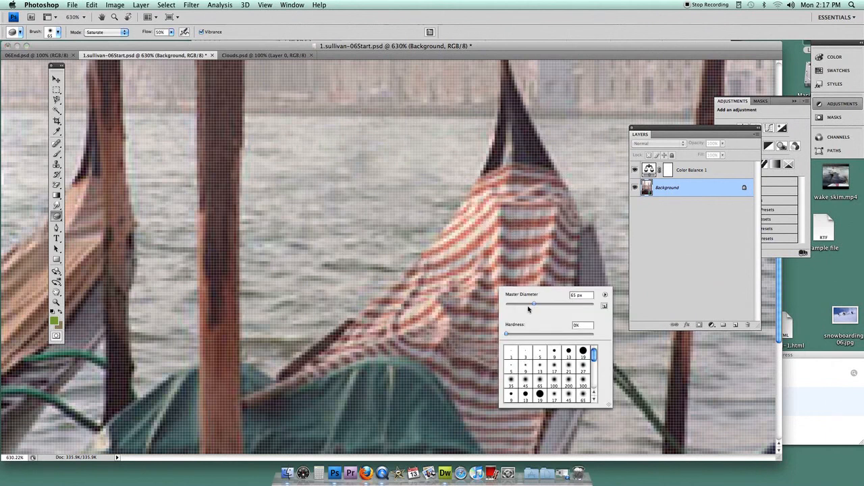
pyautogui.moveTo(528, 306); pyautogui.dragTo(521, 308)
pyautogui.click(484, 262)
pyautogui.moveTo(485, 262)
pyautogui.mouseDown()
pyautogui.moveTo(517, 256)
pyautogui.moveTo(486, 258)
pyautogui.moveTo(480, 286)
pyautogui.moveTo(527, 298)
pyautogui.moveTo(481, 288)
pyautogui.moveTo(504, 255)
pyautogui.moveTo(524, 256)
pyautogui.moveTo(512, 233)
pyautogui.moveTo(514, 251)
pyautogui.moveTo(498, 275)
pyautogui.mouseUp()
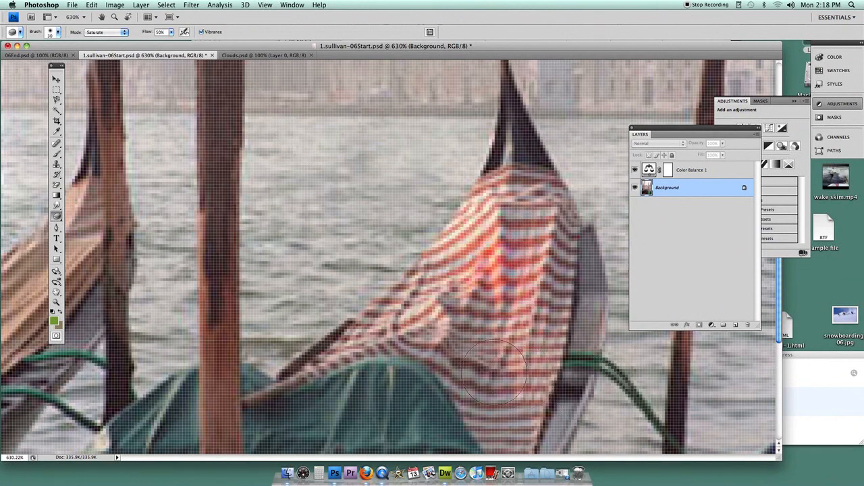
pyautogui.moveTo(467, 265)
pyautogui.mouseDown()
pyautogui.moveTo(486, 291)
pyautogui.moveTo(484, 267)
pyautogui.moveTo(493, 270)
pyautogui.moveTo(478, 252)
pyautogui.moveTo(491, 263)
pyautogui.moveTo(475, 288)
pyautogui.moveTo(503, 314)
pyautogui.moveTo(500, 264)
pyautogui.moveTo(471, 261)
pyautogui.moveTo(476, 236)
pyautogui.mouseUp()
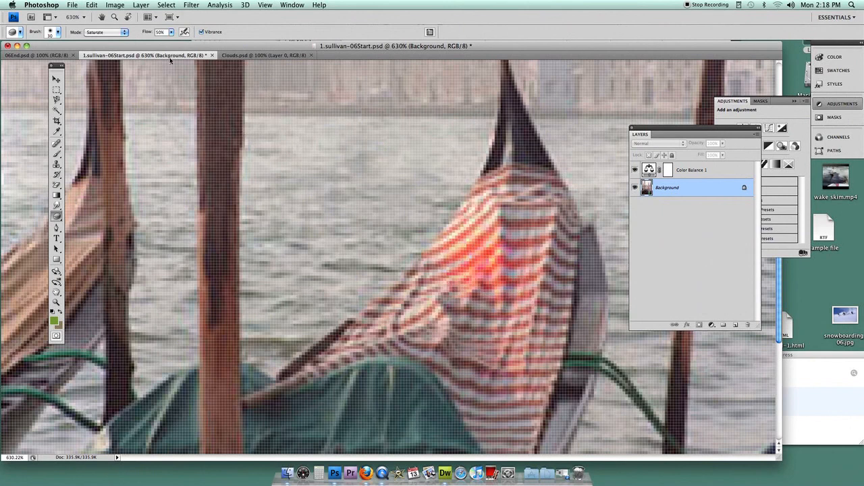
# - Switch the Sponge to Desaturate and tone down the stripes in the middle and left folds of the cover
pyautogui.click(108, 32)
pyautogui.click(97, 26)
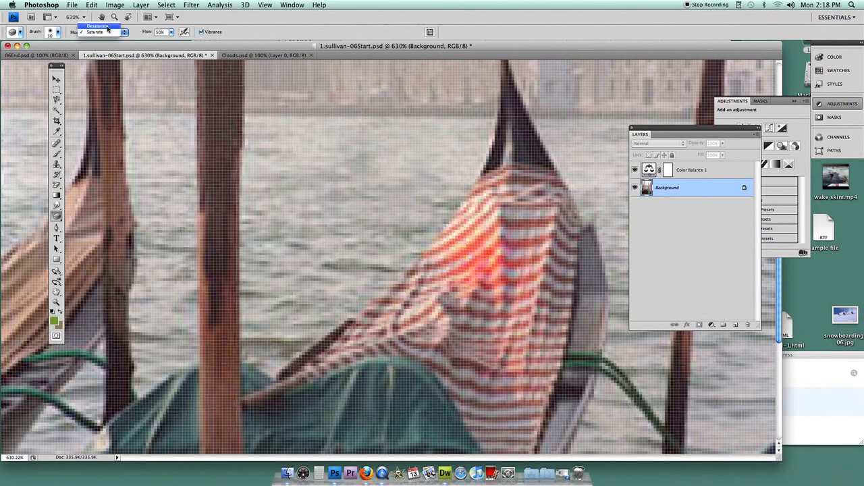
pyautogui.moveTo(472, 243)
pyautogui.mouseDown()
pyautogui.moveTo(480, 265)
pyautogui.moveTo(492, 251)
pyautogui.moveTo(498, 257)
pyautogui.moveTo(470, 276)
pyautogui.moveTo(465, 268)
pyautogui.moveTo(472, 270)
pyautogui.moveTo(467, 284)
pyautogui.moveTo(422, 304)
pyautogui.moveTo(459, 367)
pyautogui.moveTo(474, 349)
pyautogui.moveTo(445, 324)
pyautogui.moveTo(457, 268)
pyautogui.moveTo(437, 282)
pyautogui.moveTo(451, 272)
pyautogui.moveTo(434, 307)
pyautogui.mouseUp()
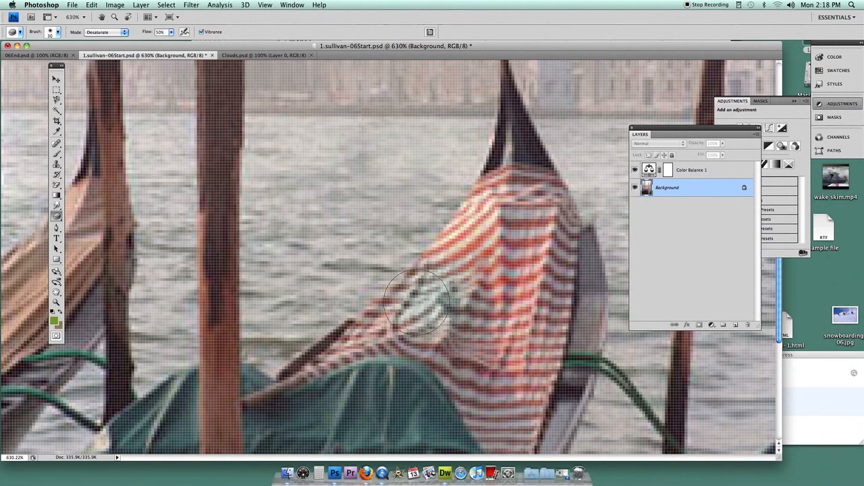
# - Set the Sponge back to Saturate and restore strong color to the desaturated patch of stripes
pyautogui.click(125, 34)
pyautogui.click(101, 41)
pyautogui.moveTo(449, 307)
pyautogui.mouseDown()
pyautogui.moveTo(445, 291)
pyautogui.moveTo(421, 297)
pyautogui.moveTo(426, 318)
pyautogui.moveTo(442, 294)
pyautogui.mouseUp()
pyautogui.moveTo(446, 290)
pyautogui.mouseDown()
pyautogui.moveTo(438, 291)
pyautogui.moveTo(473, 294)
pyautogui.mouseUp()
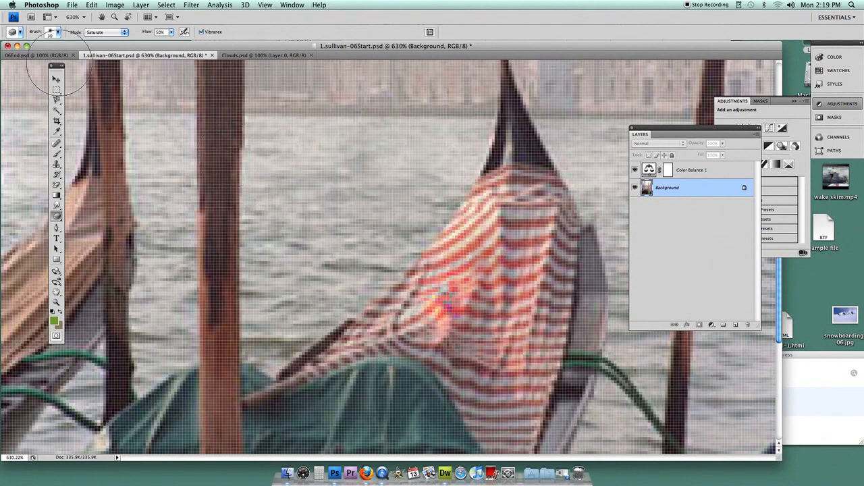
# - Check the finished 06End.psd, and copy the entire image from Clouds.psd
pyautogui.click(58, 57)
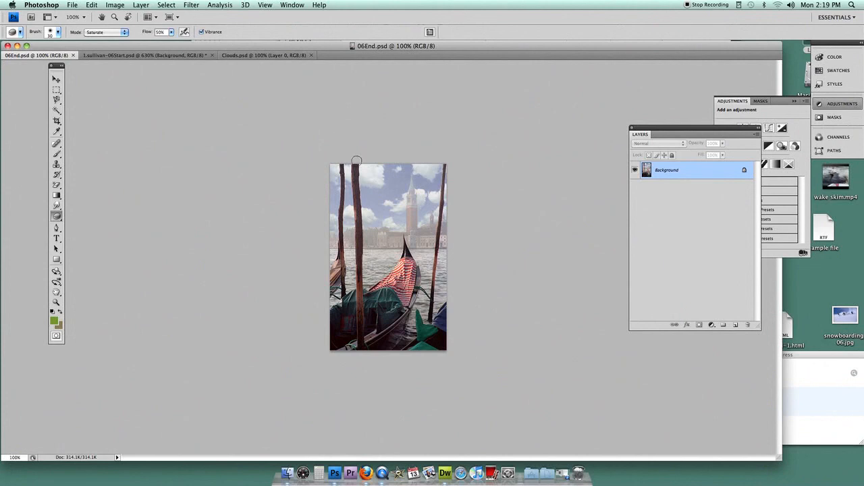
pyautogui.click(258, 56)
pyautogui.click(178, 5)
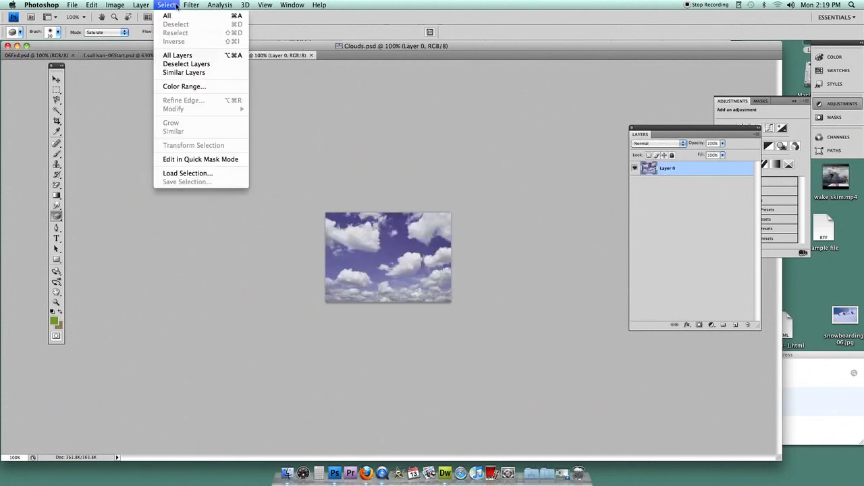
pyautogui.click(178, 14)
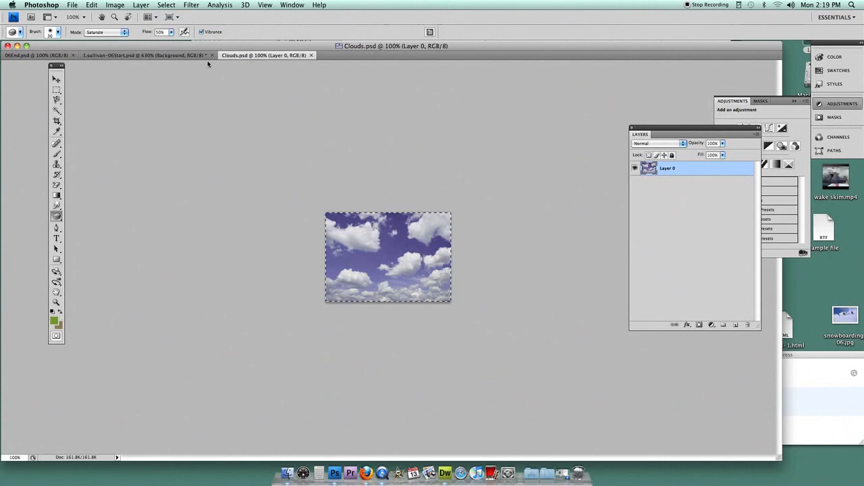
pyautogui.click(91, 5)
pyautogui.click(112, 70)
# - In the 06Start photo at 100% zoom, select the whole sky with the Magic Wand, including the areas beside the poles
pyautogui.click(147, 55)
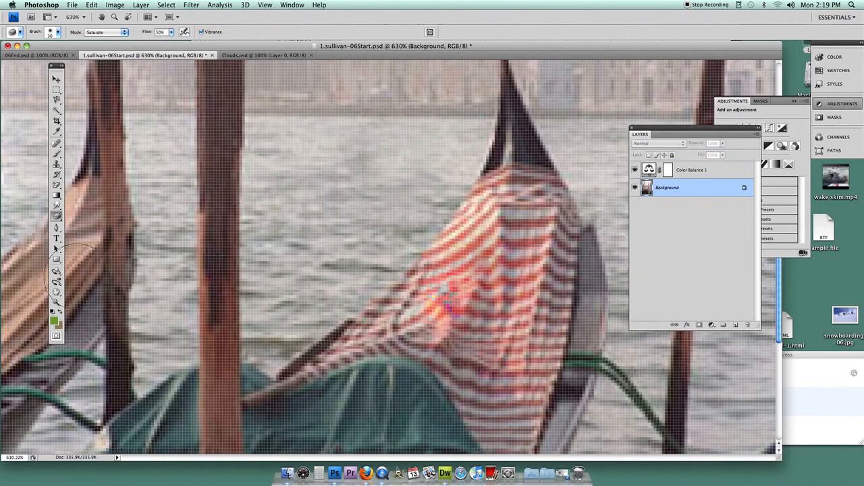
pyautogui.doubleClick(56, 302)
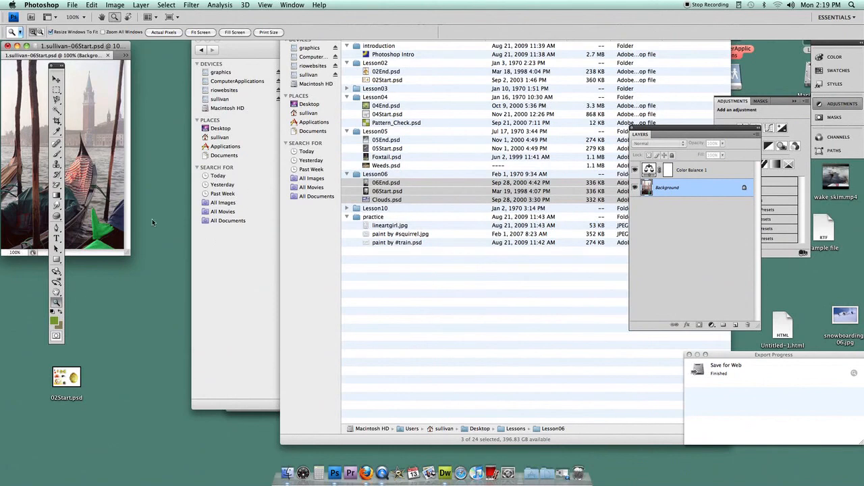
pyautogui.moveTo(127, 253); pyautogui.dragTo(630, 416)
pyautogui.click(56, 110)
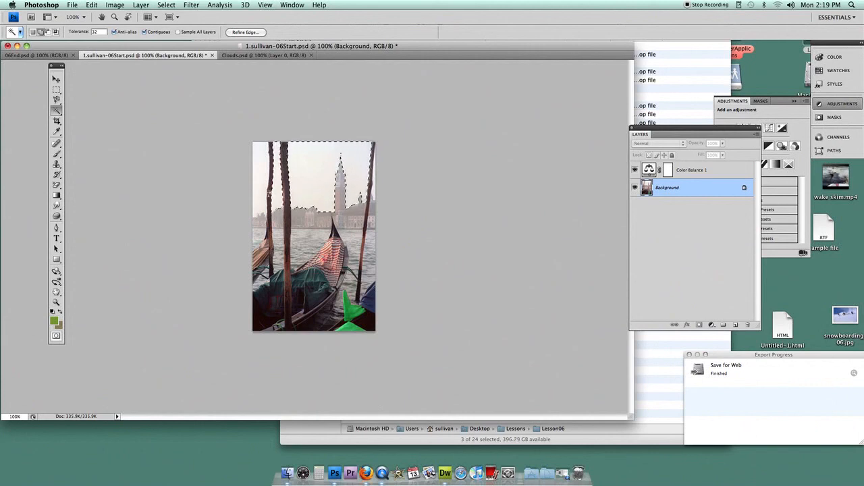
pyautogui.keyDown('shift'); pyautogui.click(261, 174); pyautogui.keyUp('shift')
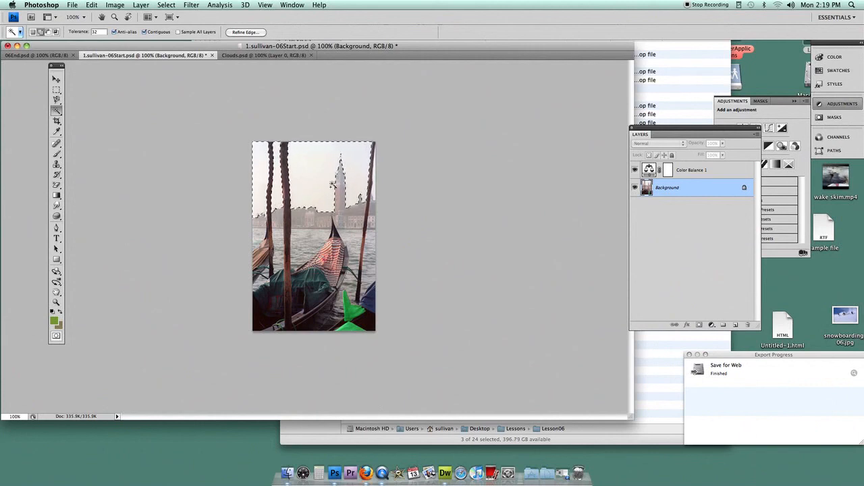
pyautogui.keyDown('shift'); pyautogui.click(374, 189); pyautogui.keyUp('shift')
# - Paste the copied clouds into the sky selection and shift them slightly up and to the left within it
pyautogui.click(94, 6)
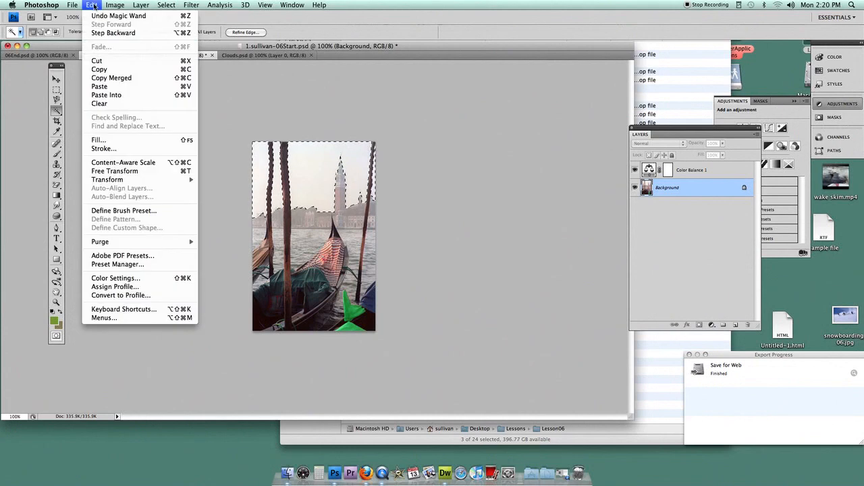
pyautogui.click(116, 95)
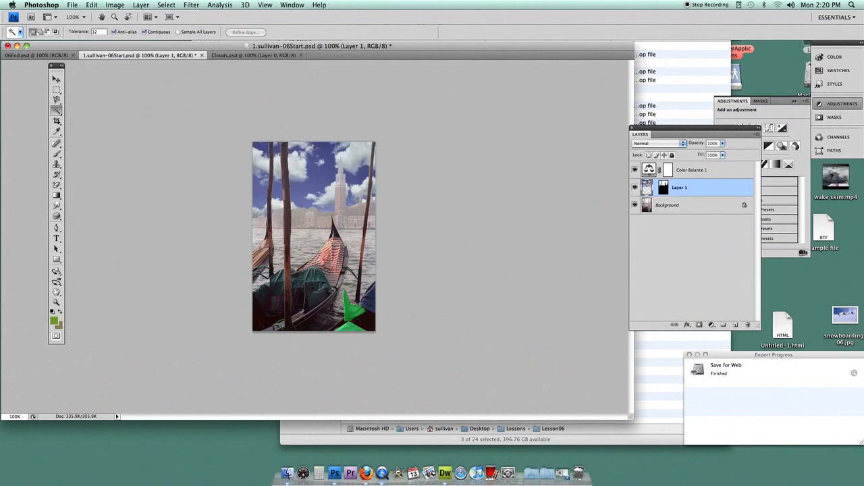
pyautogui.click(56, 80)
pyautogui.moveTo(331, 189); pyautogui.dragTo(315, 183)
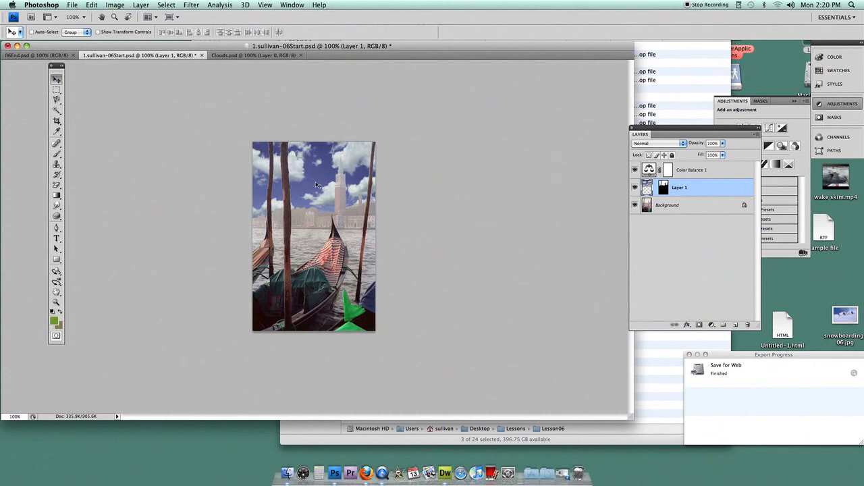